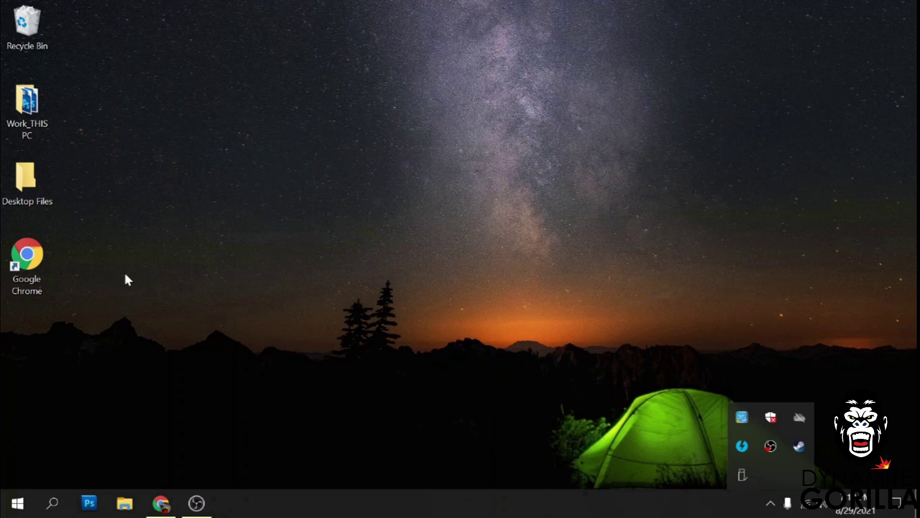
# Open Chrome and go to chiplesssolutions.com using the 'chi' address-bar autocomplete.
pyautogui.click(160, 503)
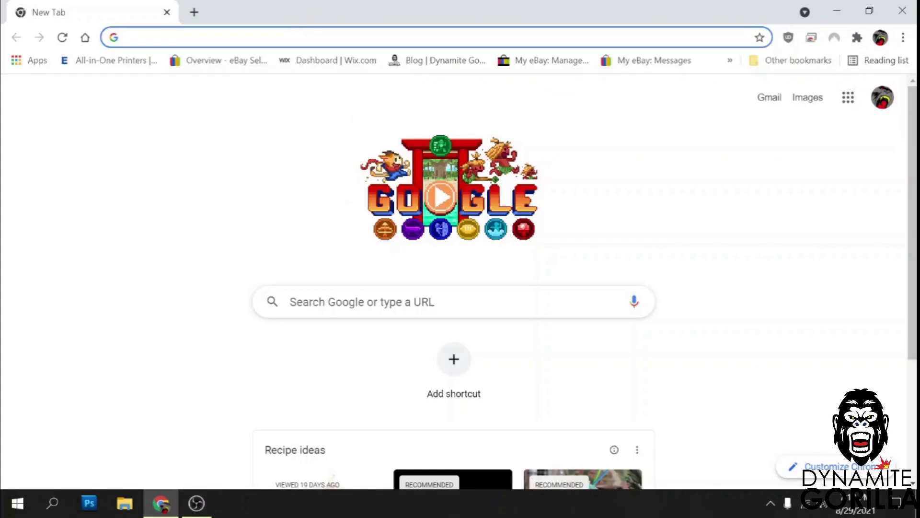
pyautogui.click(305, 37)
pyautogui.write('chiplesssolutions.com')
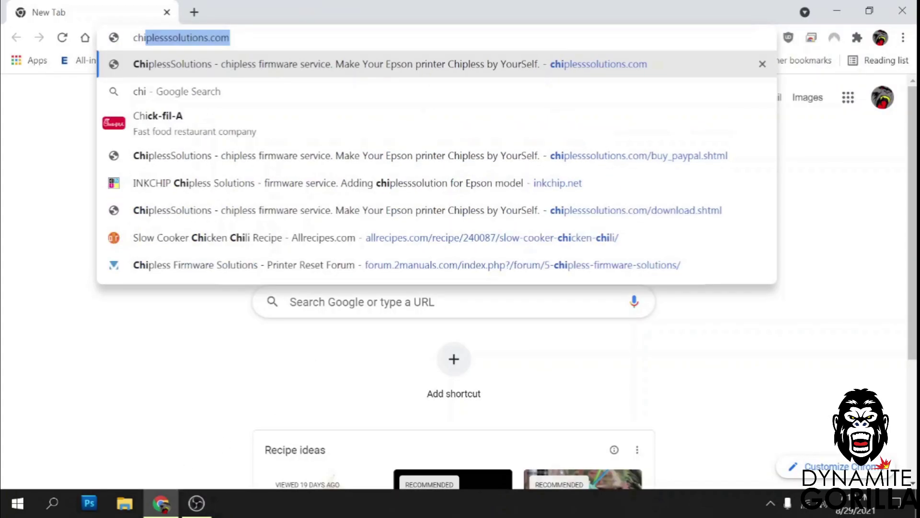
pyautogui.press('Return')
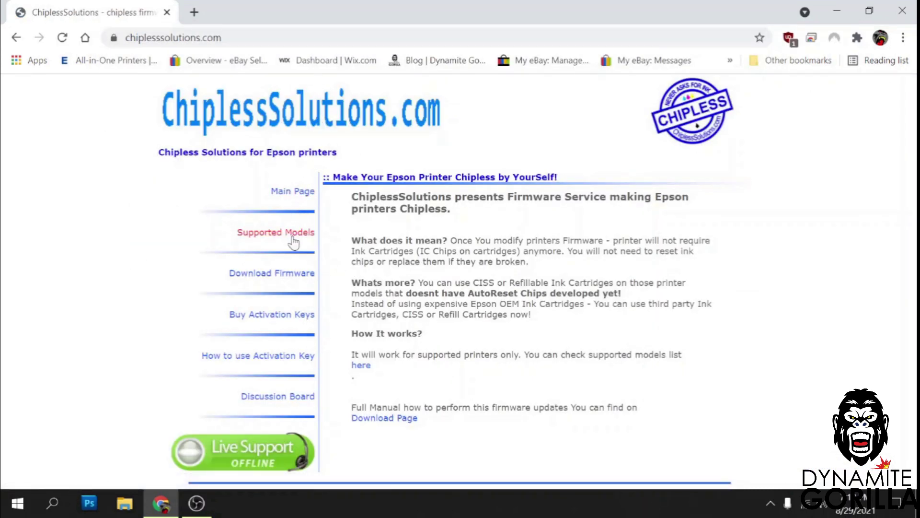
# From the Download Firmware page, save the License.exe utility as License.zip on the Desktop.
pyautogui.click(273, 279)
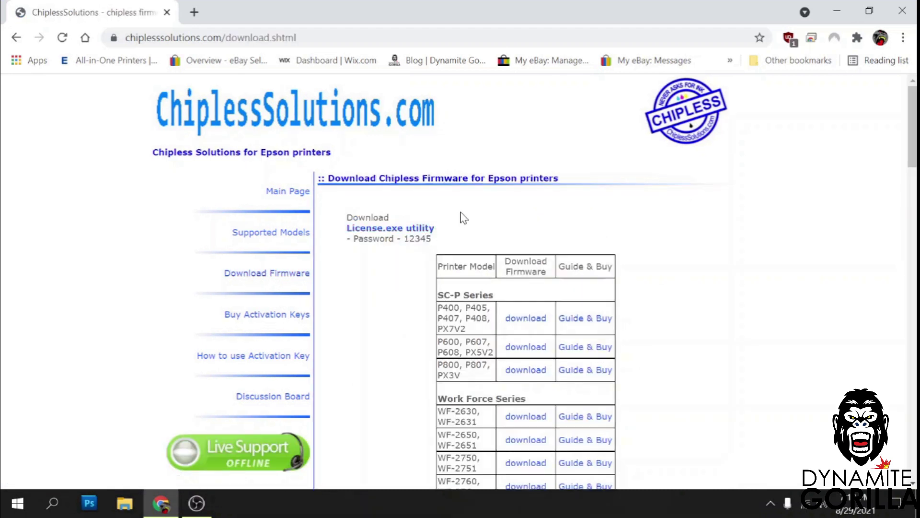
pyautogui.click(400, 230)
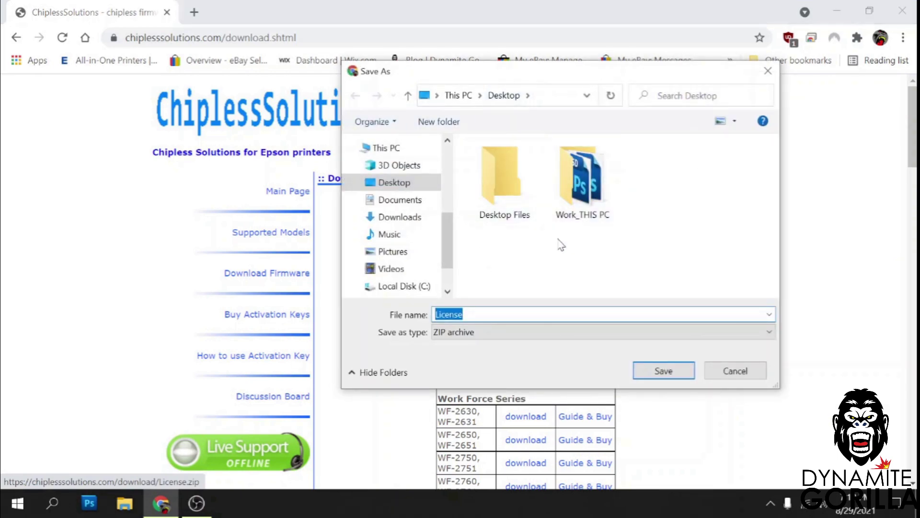
pyautogui.click(662, 370)
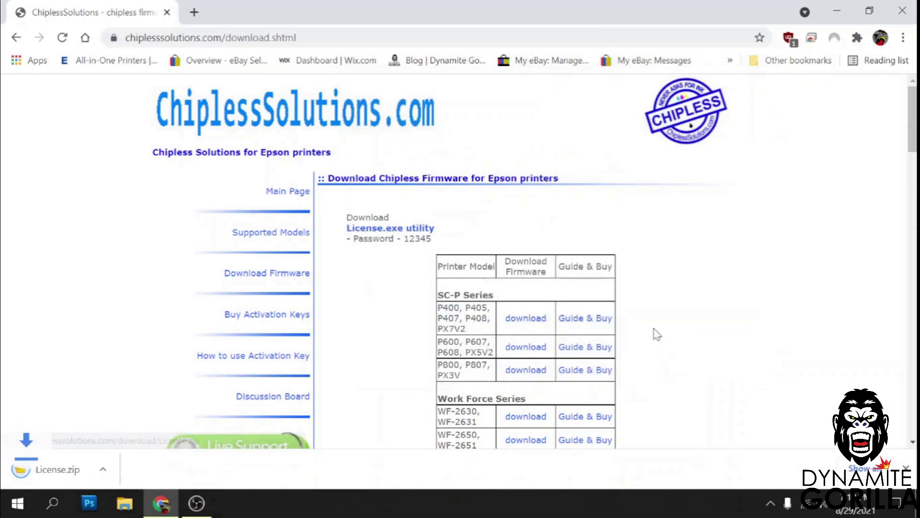
# Save the XP-15000 firmware zip XP15000_FWG150TL_NW07K7_NW99Z9 from the XP Series list to the Desktop.
pyautogui.scroll(-10, 440, 316)
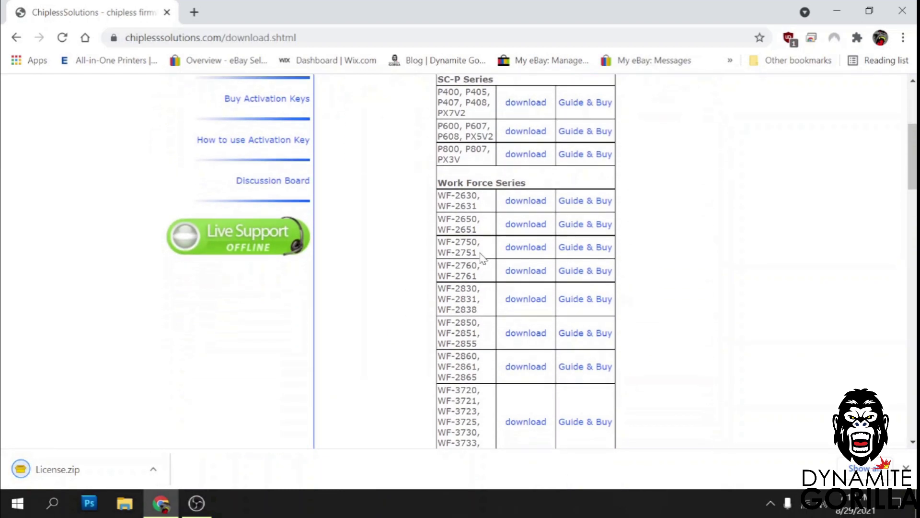
pyautogui.scroll(-10, 472, 267)
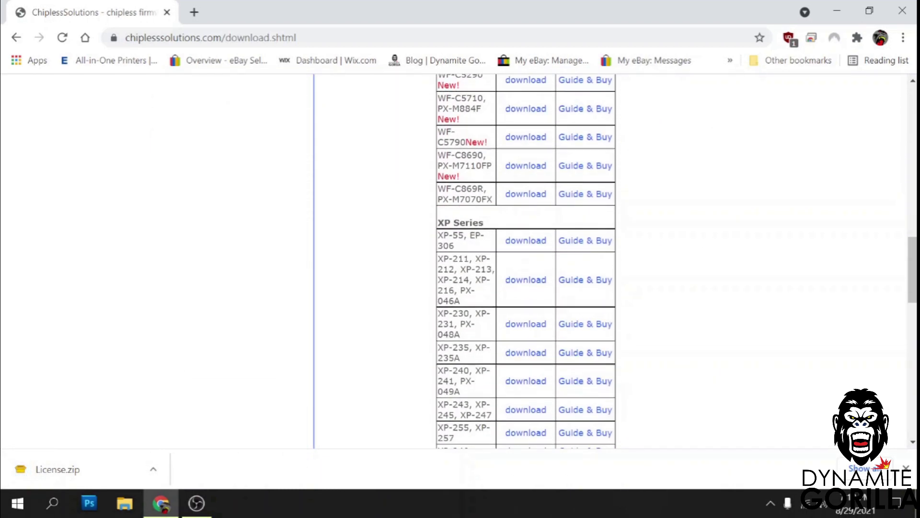
pyautogui.scroll(-10, 526, 261)
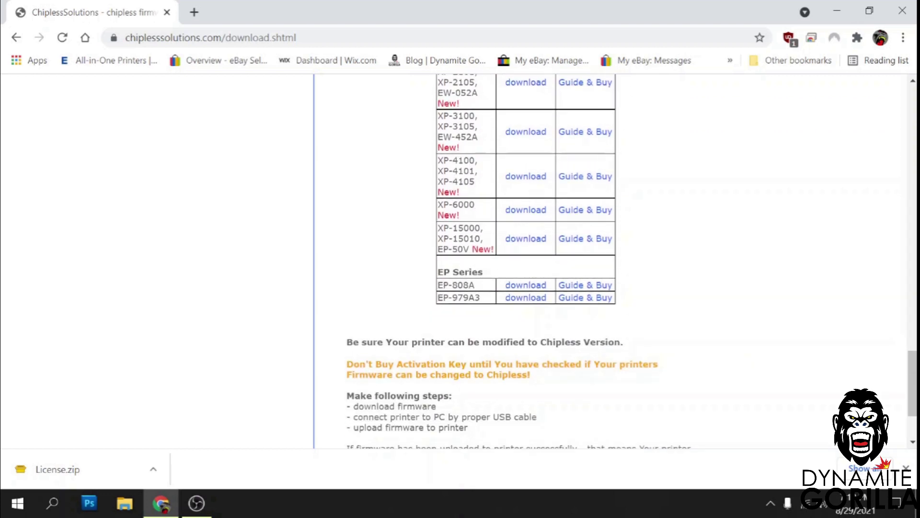
pyautogui.click(528, 242)
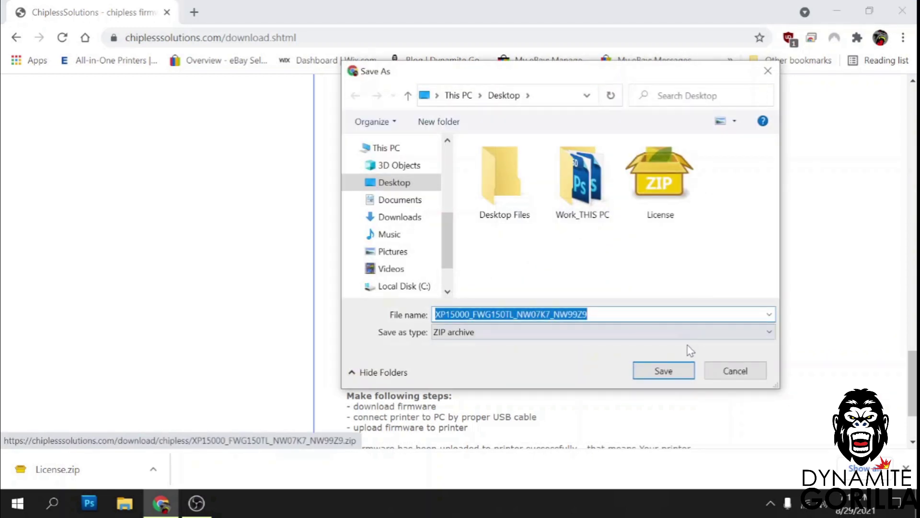
pyautogui.click(671, 377)
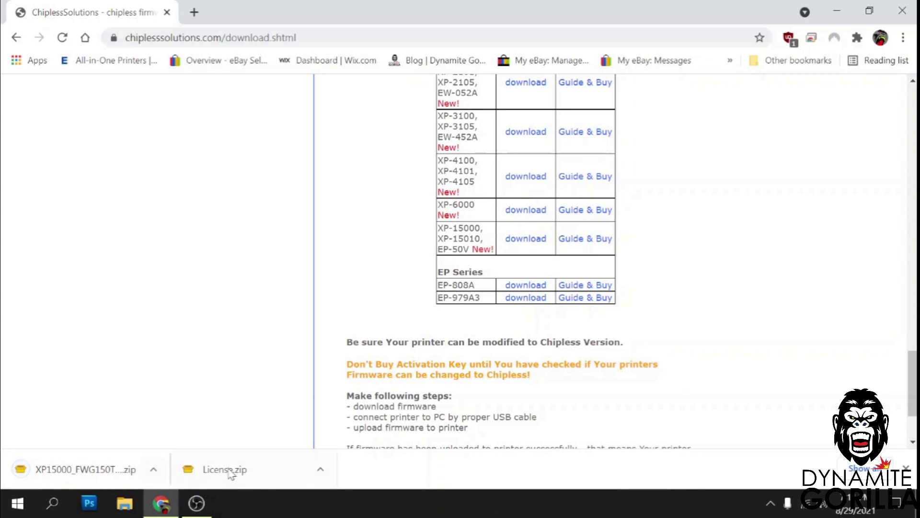
# Show the desktop and drag License.zip and the XP15000 firmware zip to its centre.
pyautogui.press('super+d')
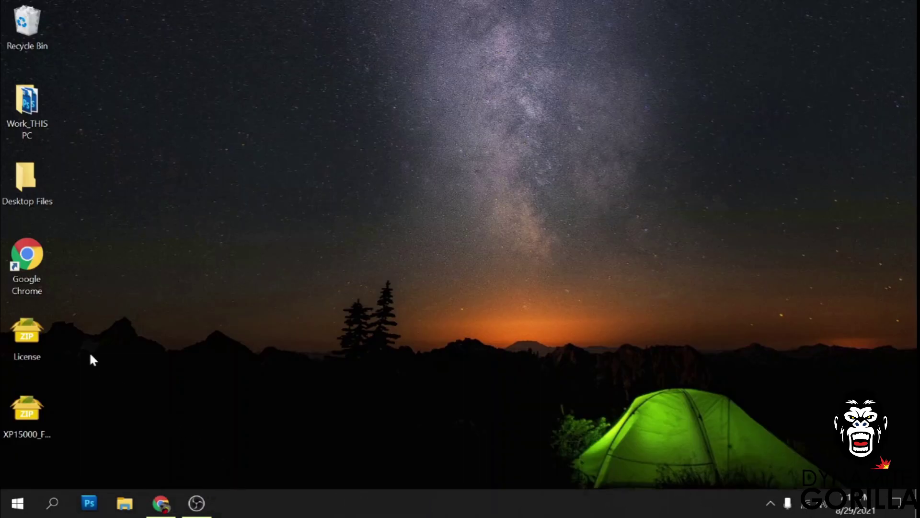
pyautogui.moveTo(86, 326); pyautogui.dragTo(24, 458)
pyautogui.moveTo(27, 353); pyautogui.dragTo(501, 233)
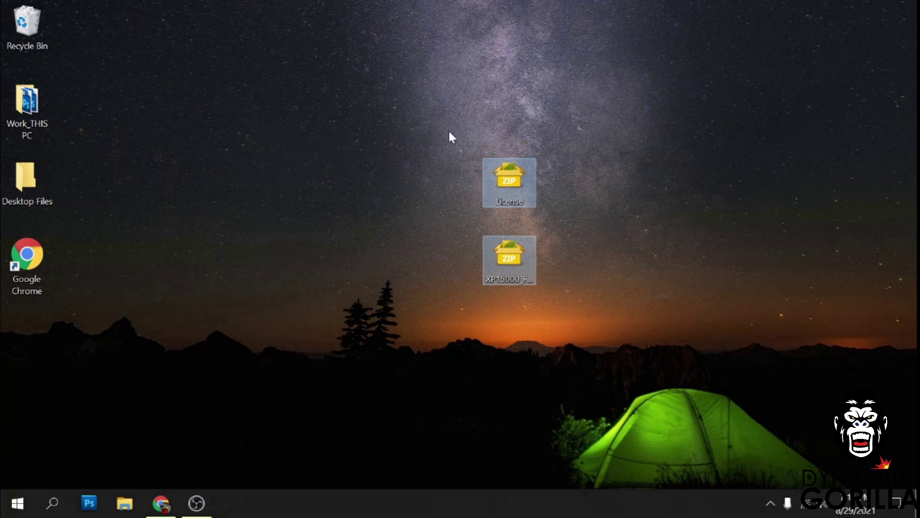
# Create a desktop folder named 'XP15000 Chipless' and move both zip archives into it.
pyautogui.rightClick(360, 161)
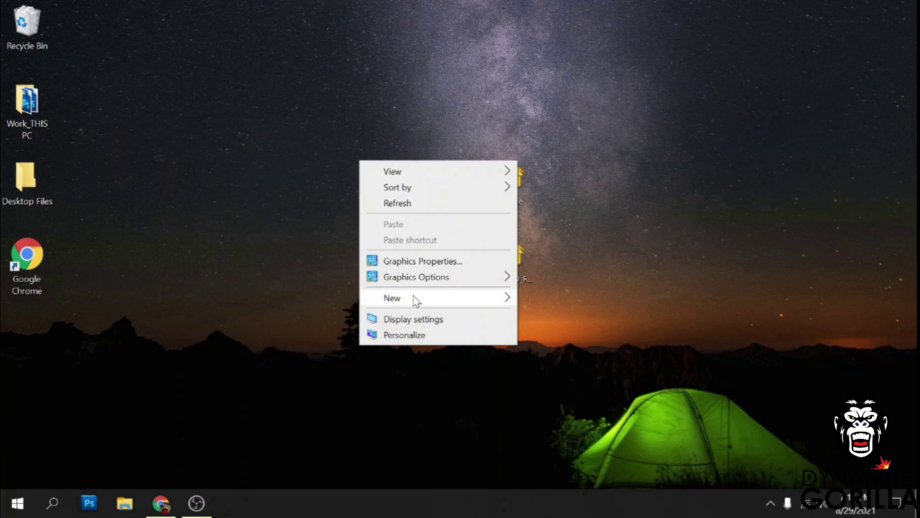
pyautogui.moveTo(413, 299)
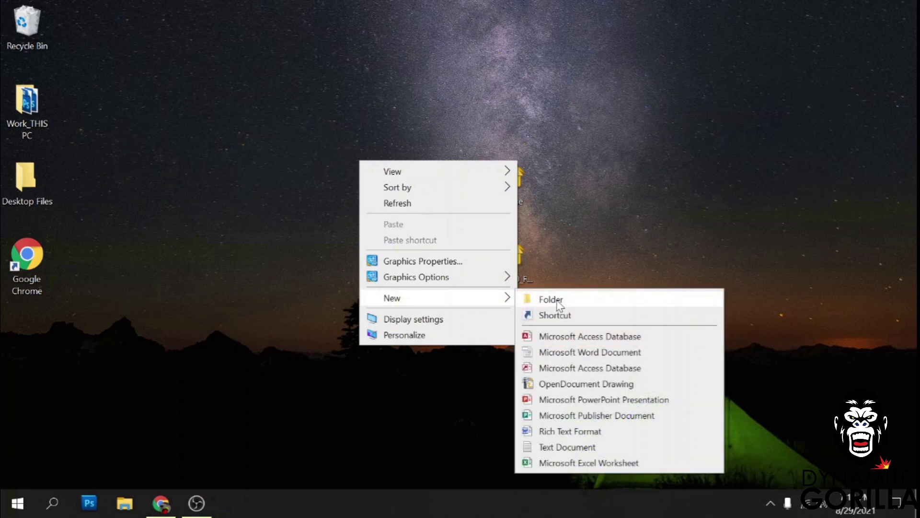
pyautogui.click(551, 300)
pyautogui.write('XP1500')
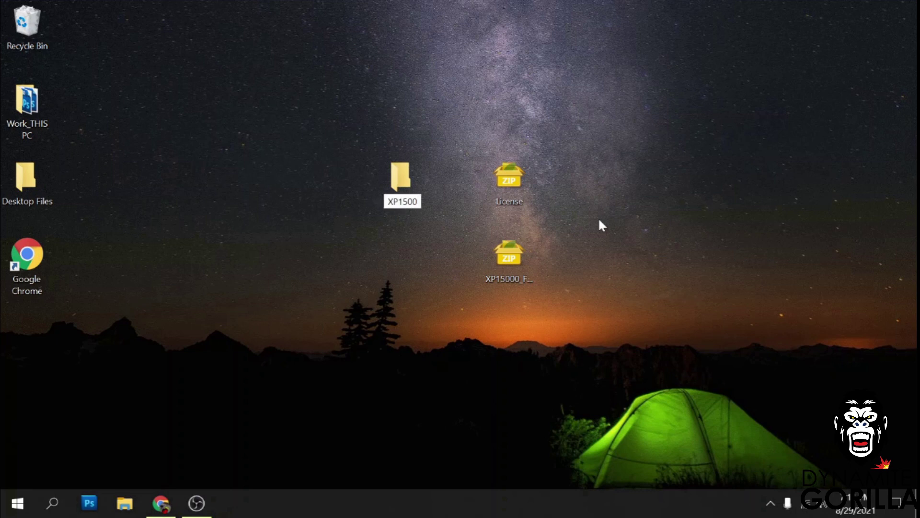
pyautogui.write('0 C')
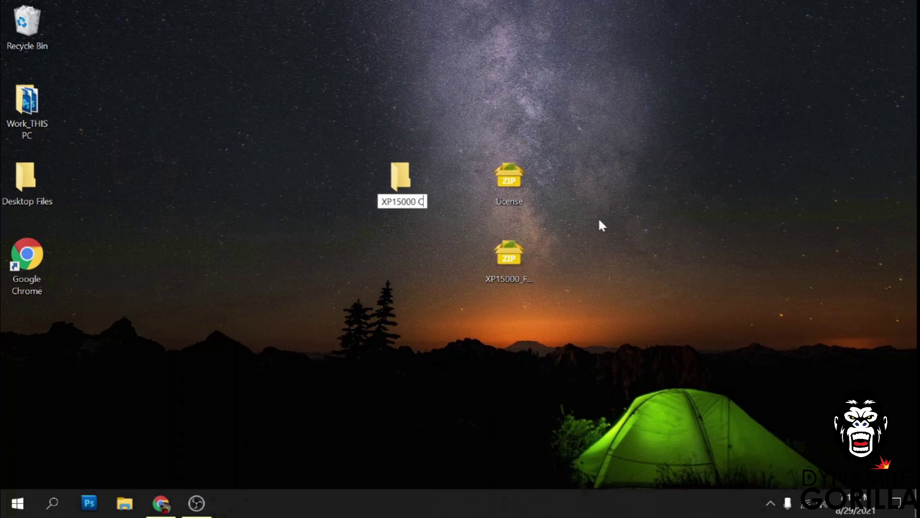
pyautogui.write('hipless')
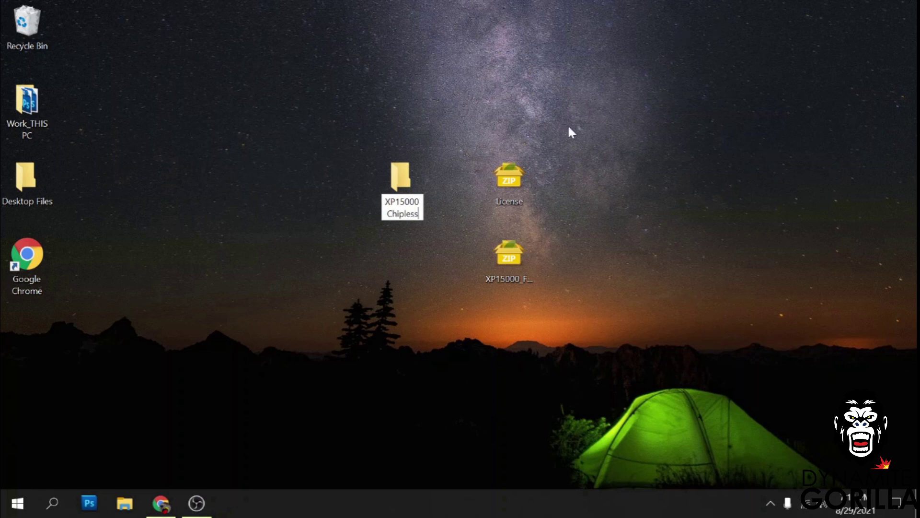
pyautogui.press('Return')
pyautogui.moveTo(479, 113); pyautogui.dragTo(544, 300)
pyautogui.moveTo(516, 184); pyautogui.dragTo(398, 173)
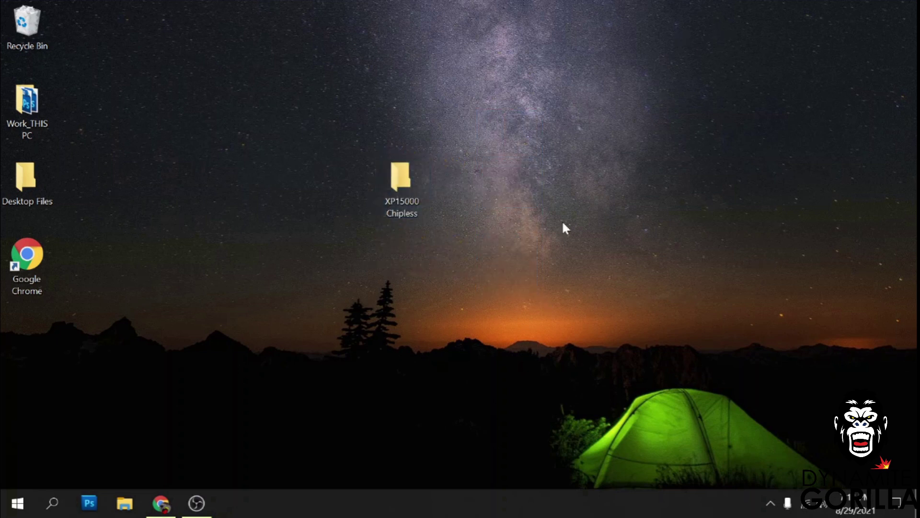
# Open the XP15000 Chipless folder in File Explorer and select the XP15000 firmware zip.
pyautogui.doubleClick(407, 170)
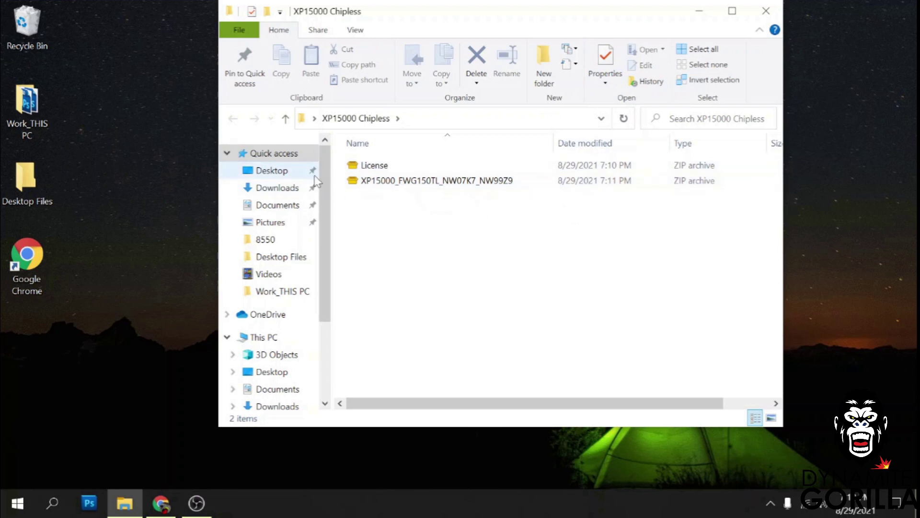
pyautogui.click(397, 183)
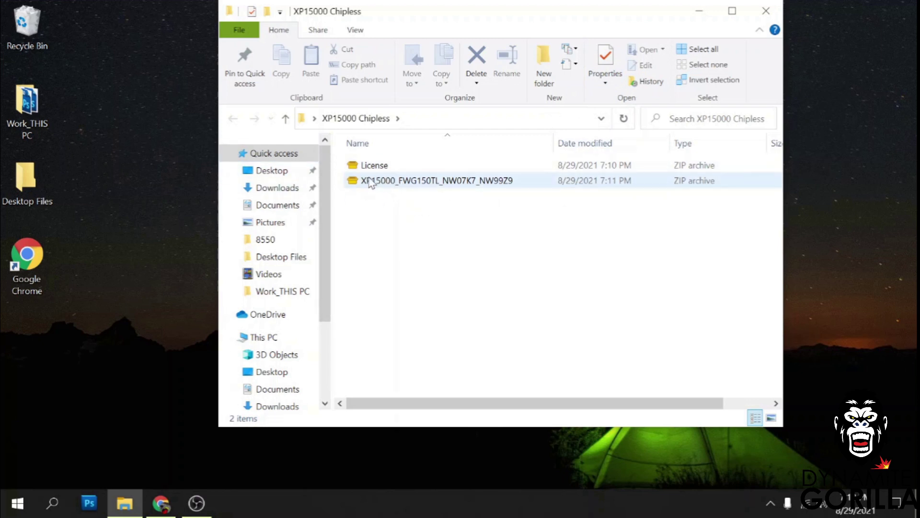
pyautogui.click(374, 183)
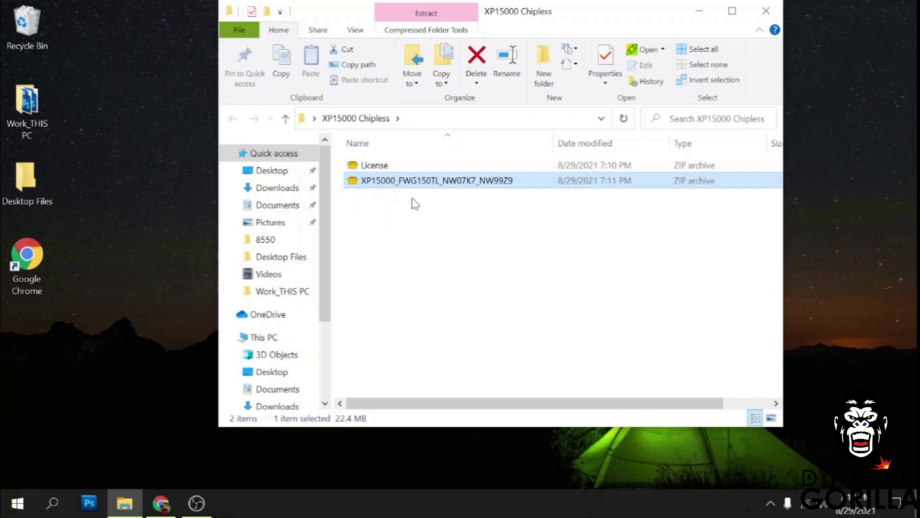
pyautogui.rightClick(369, 223)
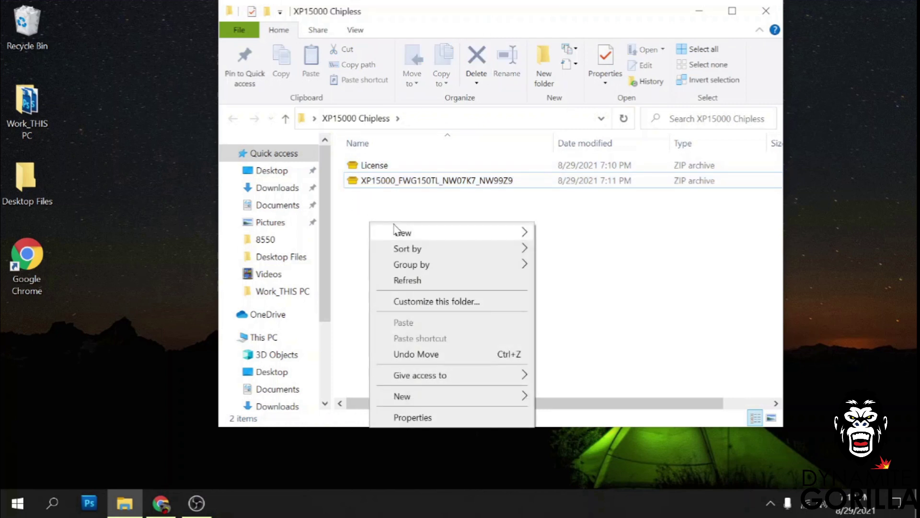
pyautogui.moveTo(461, 235)
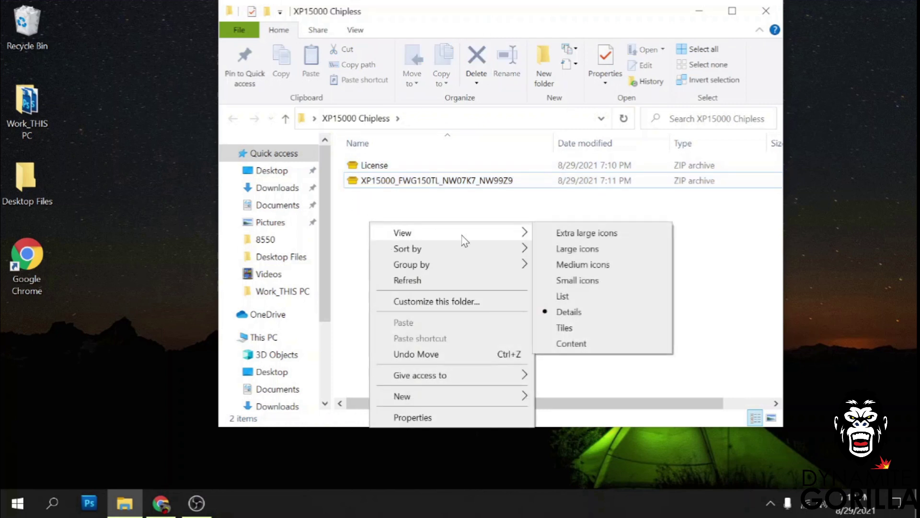
pyautogui.rightClick(354, 237)
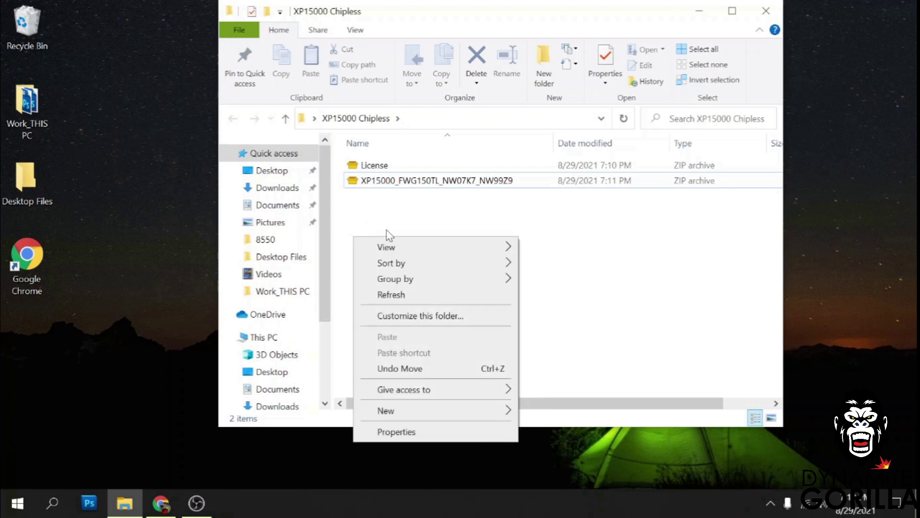
pyautogui.rightClick(430, 209)
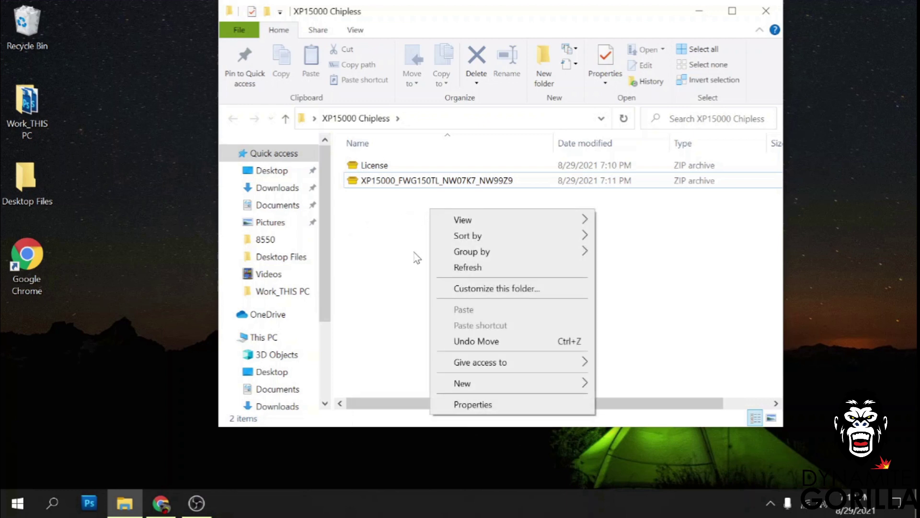
# Create two new folders named 'Firmware' and 'License' inside XP15000 Chipless.
pyautogui.moveTo(462, 383)
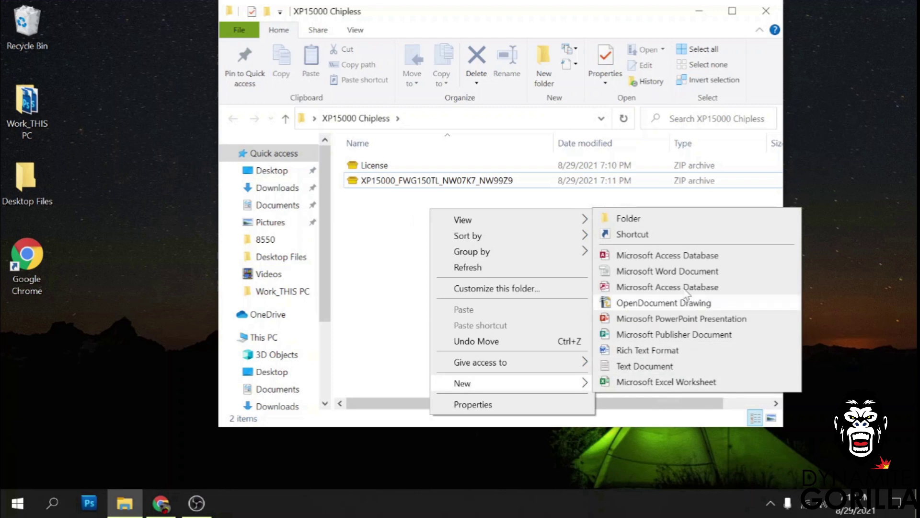
pyautogui.click(651, 221)
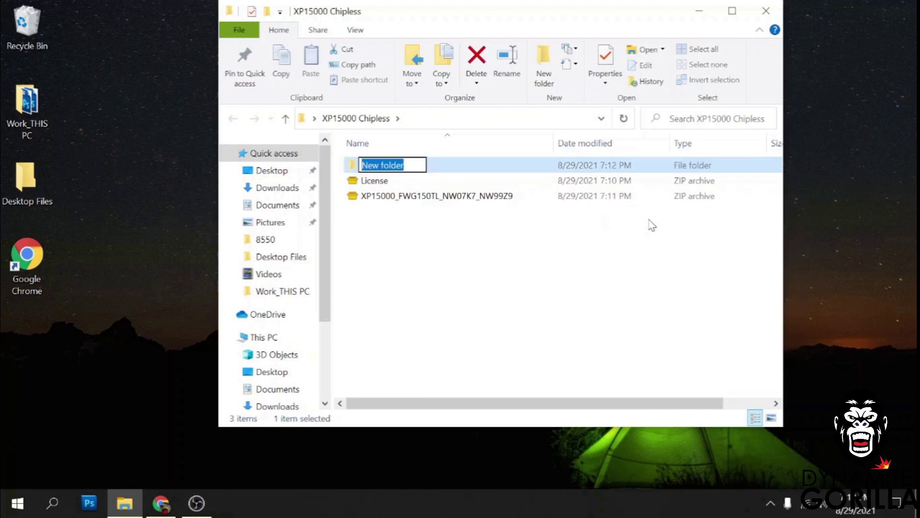
pyautogui.write('Fi')
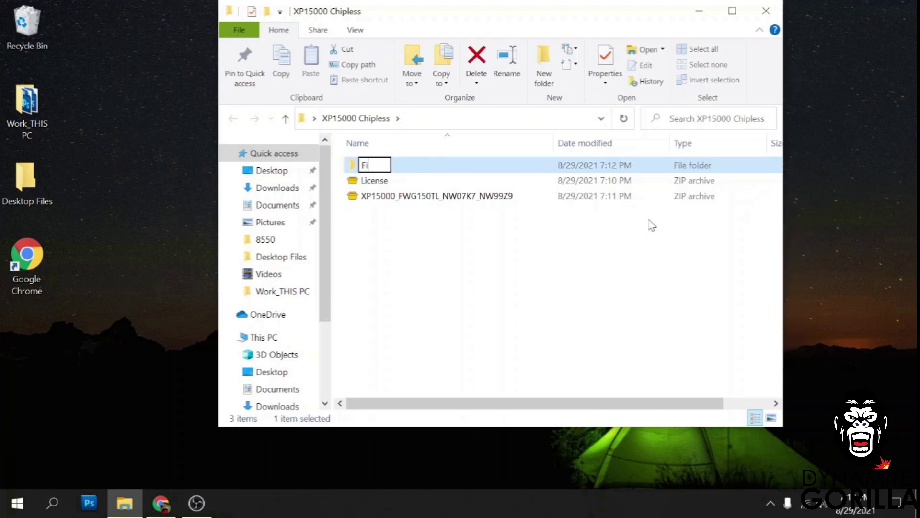
pyautogui.write('rmware')
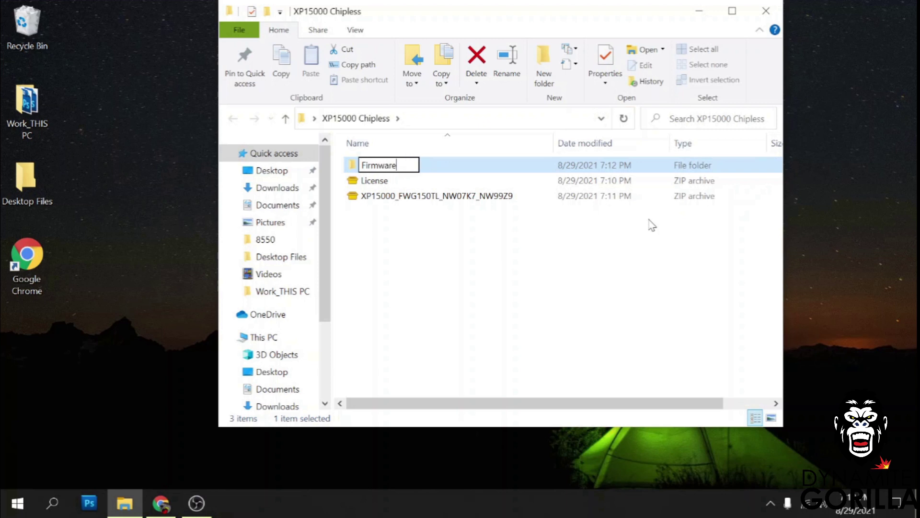
pyautogui.click(499, 293)
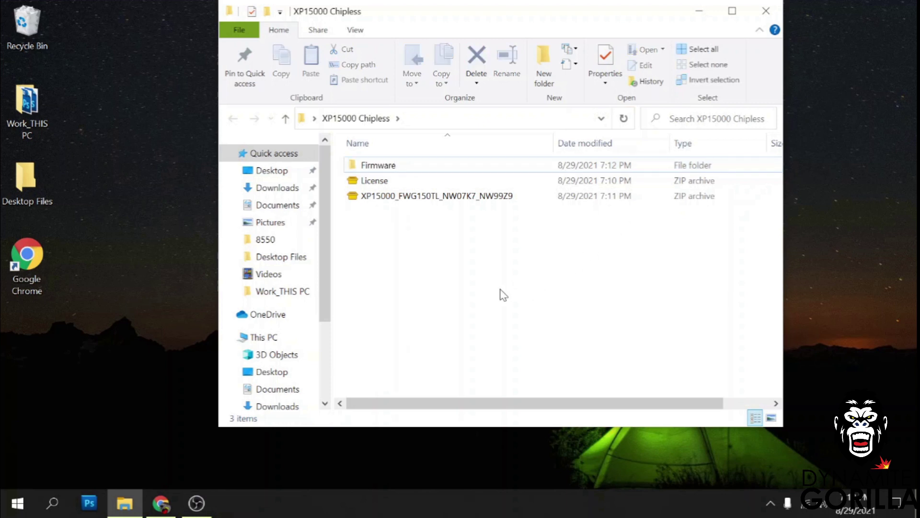
pyautogui.rightClick(444, 286)
pyautogui.moveTo(486, 253)
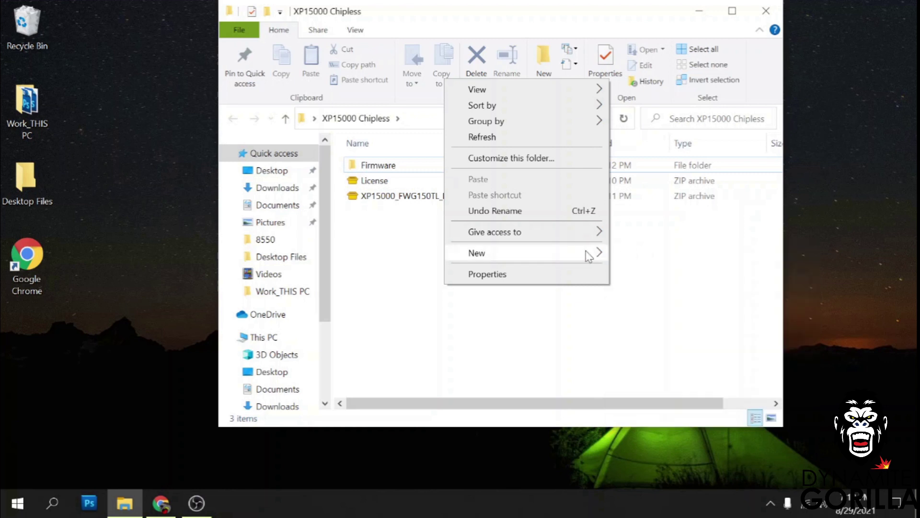
pyautogui.click(637, 258)
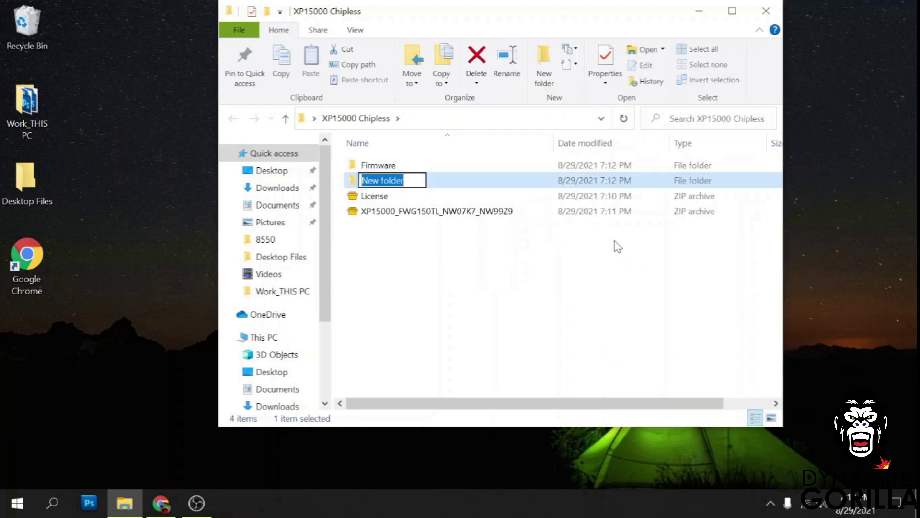
pyautogui.write('License')
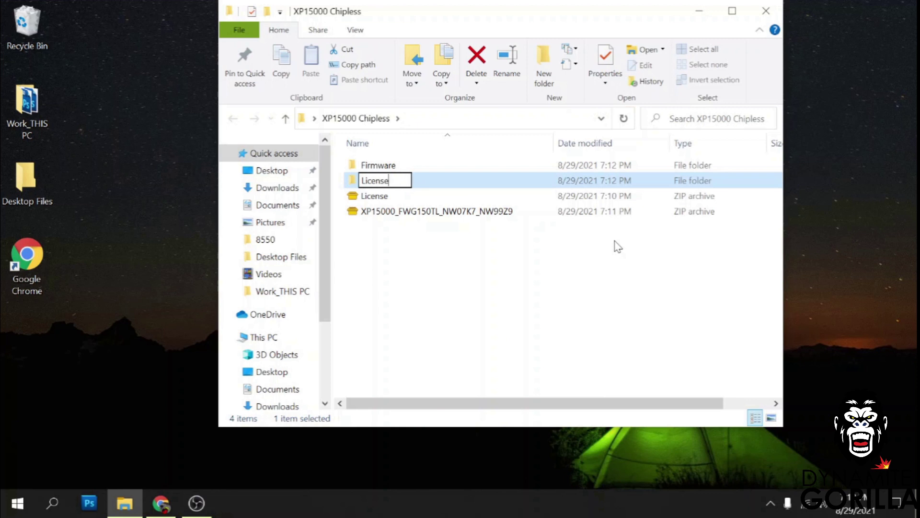
pyautogui.click(492, 266)
# Move the License zip into License and the firmware zip into Firmware, then open Firmware.
pyautogui.click(382, 214)
pyautogui.click(390, 196)
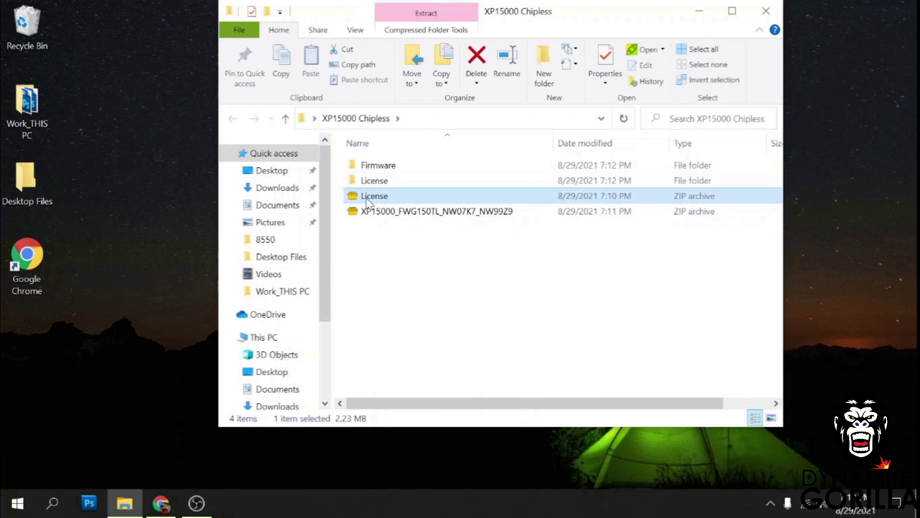
pyautogui.moveTo(363, 200); pyautogui.dragTo(364, 181)
pyautogui.click(384, 199)
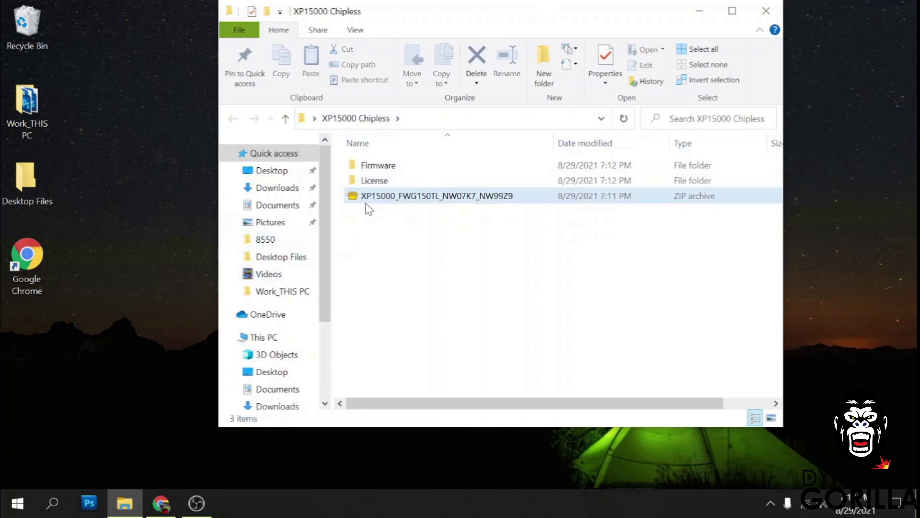
pyautogui.click(375, 205)
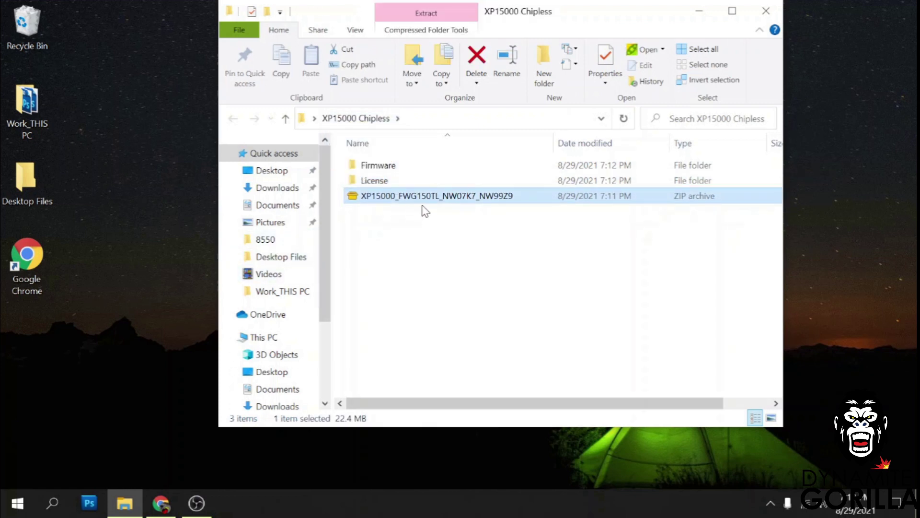
pyautogui.moveTo(415, 198); pyautogui.dragTo(403, 167)
pyautogui.click(382, 180)
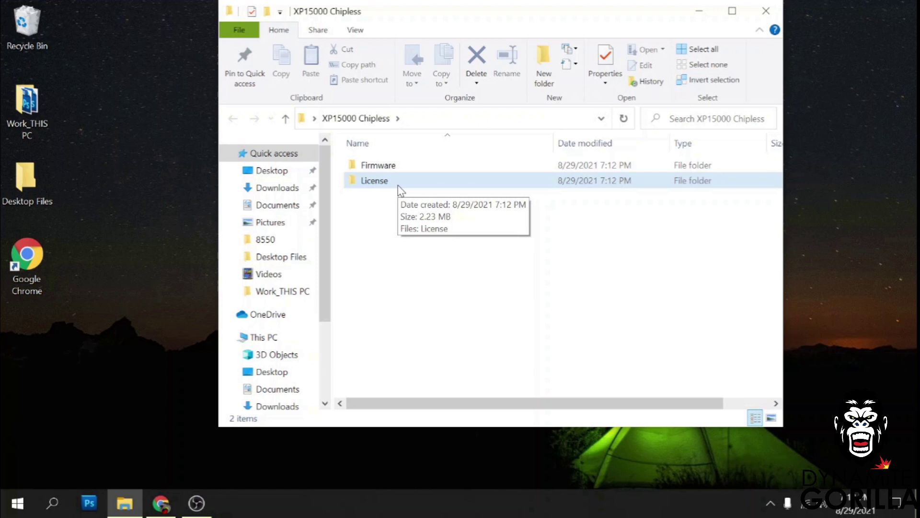
pyautogui.doubleClick(368, 166)
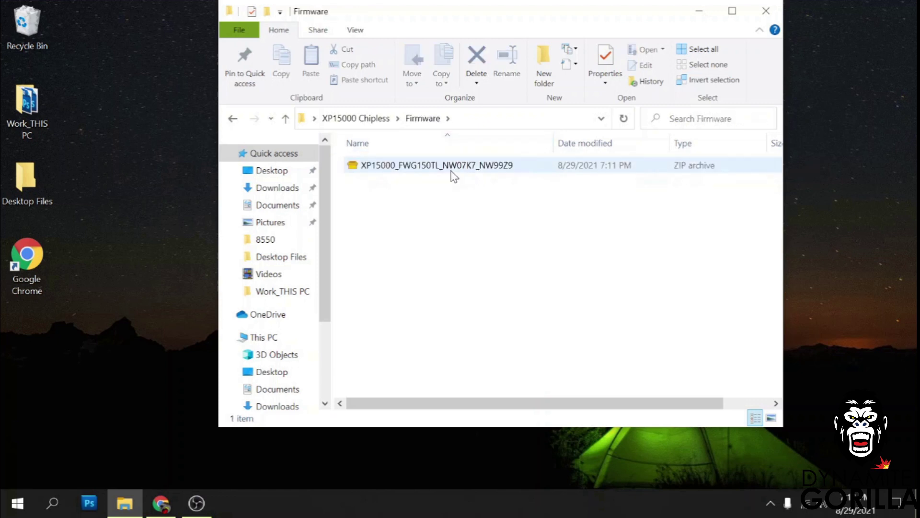
# Extract the XP15000_FWG150TL_NW07K7_NW99Z9 zip with PeaZip into the Firmware folder.
pyautogui.click(403, 168)
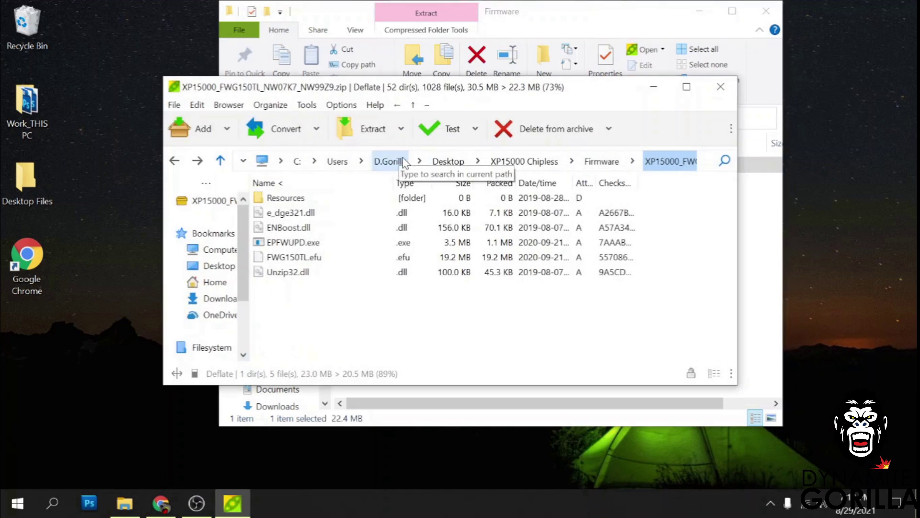
pyautogui.moveTo(422, 91); pyautogui.dragTo(517, 81)
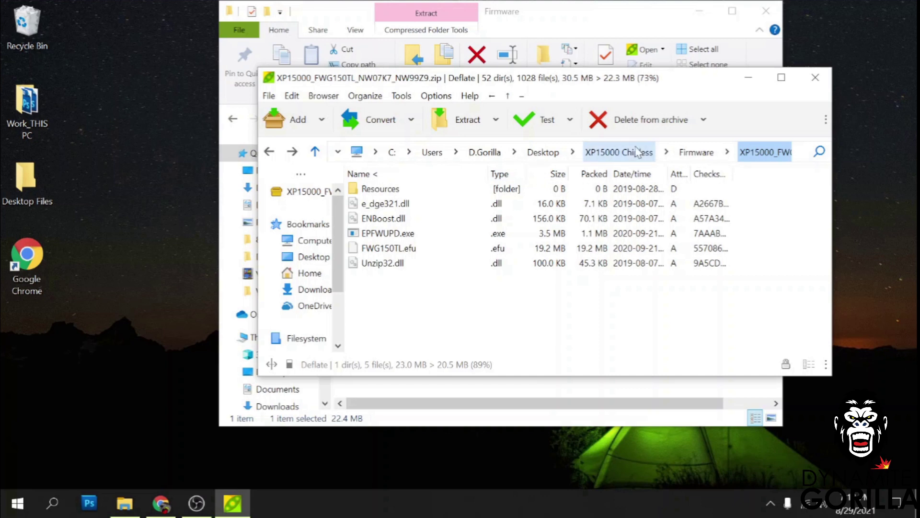
pyautogui.click(459, 118)
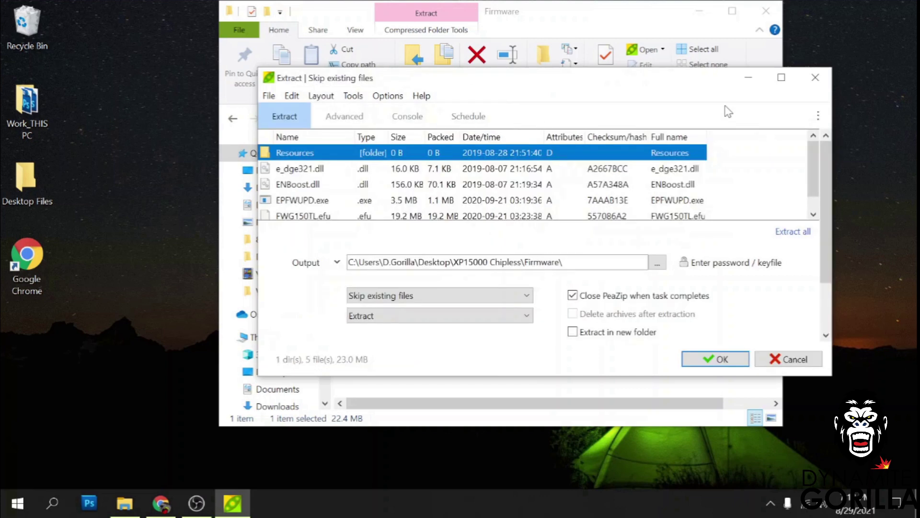
pyautogui.click(719, 359)
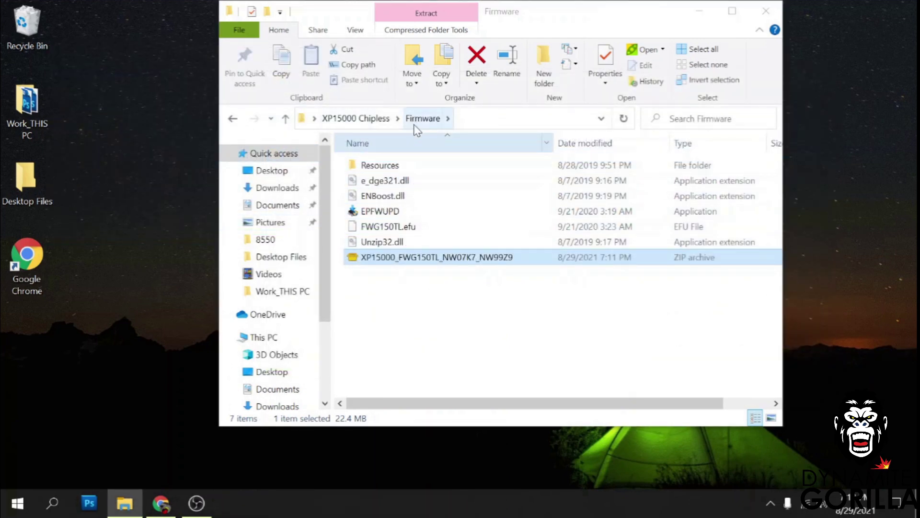
# Open License.zip from the License folder in PeaZip and extract it there.
pyautogui.click(354, 119)
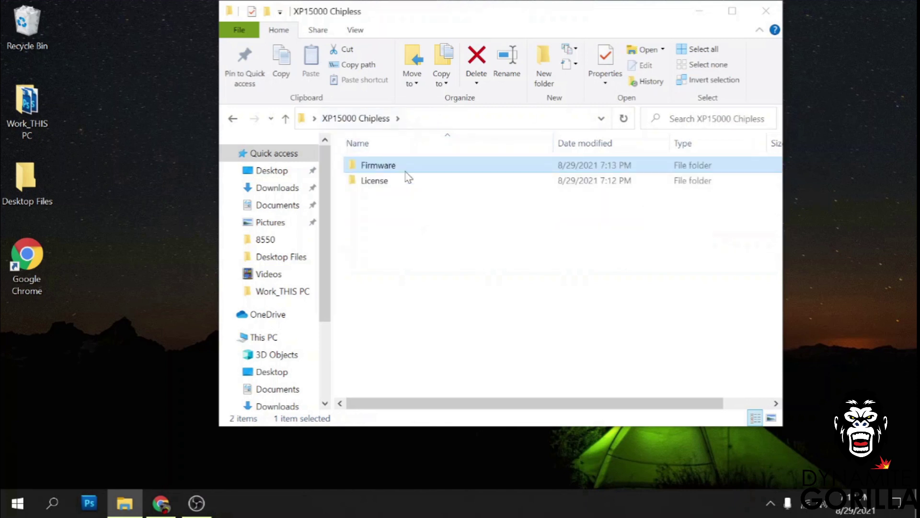
pyautogui.doubleClick(384, 184)
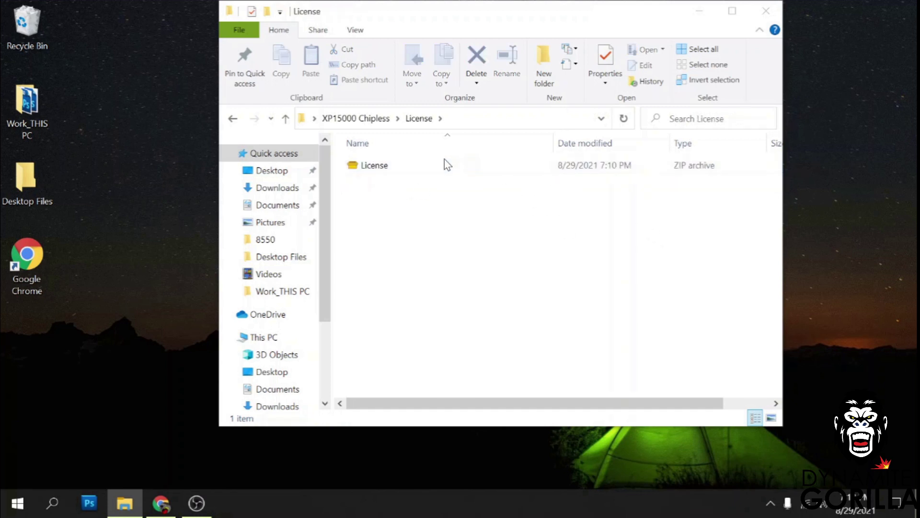
pyautogui.doubleClick(418, 166)
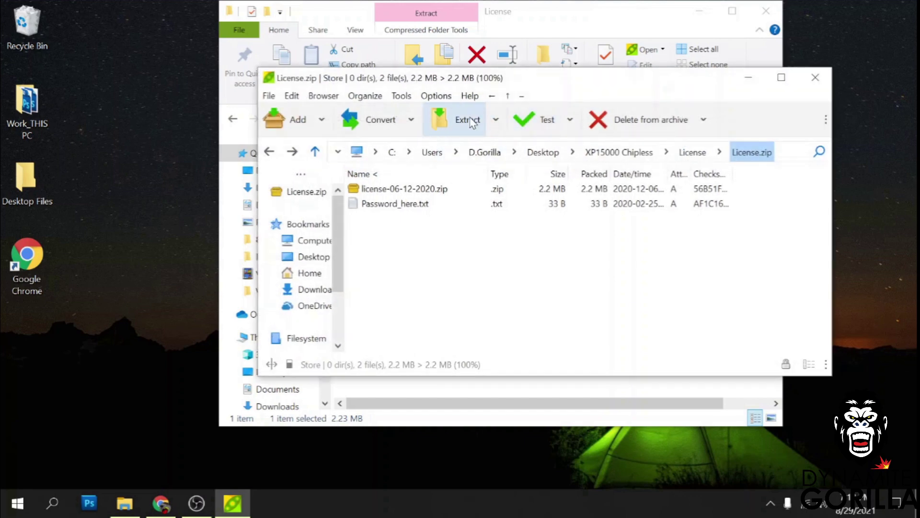
pyautogui.click(463, 117)
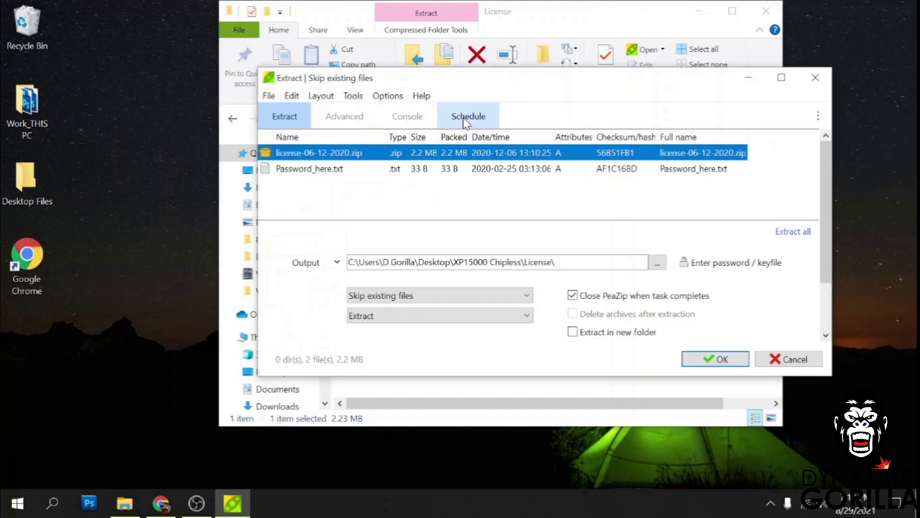
pyautogui.click(710, 360)
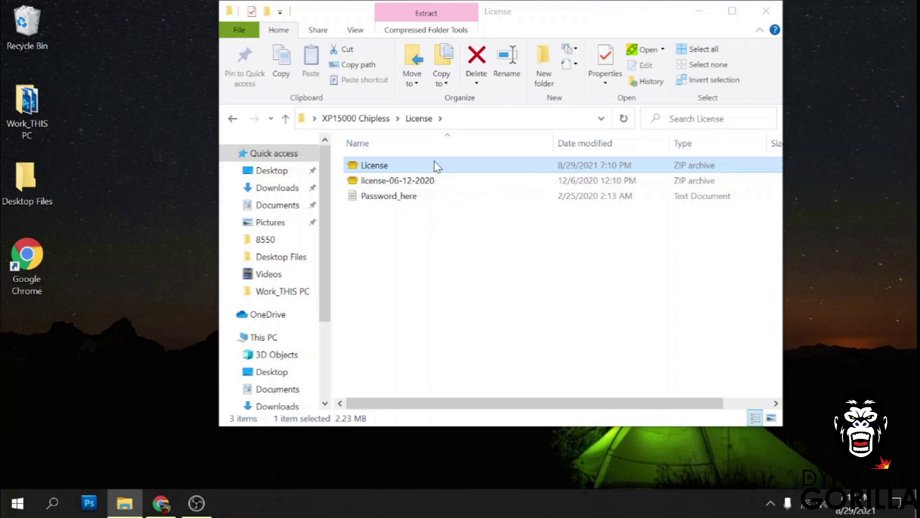
# Start extracting the inner license-06-12-2020 archive and begin entering its password.
pyautogui.click(386, 185)
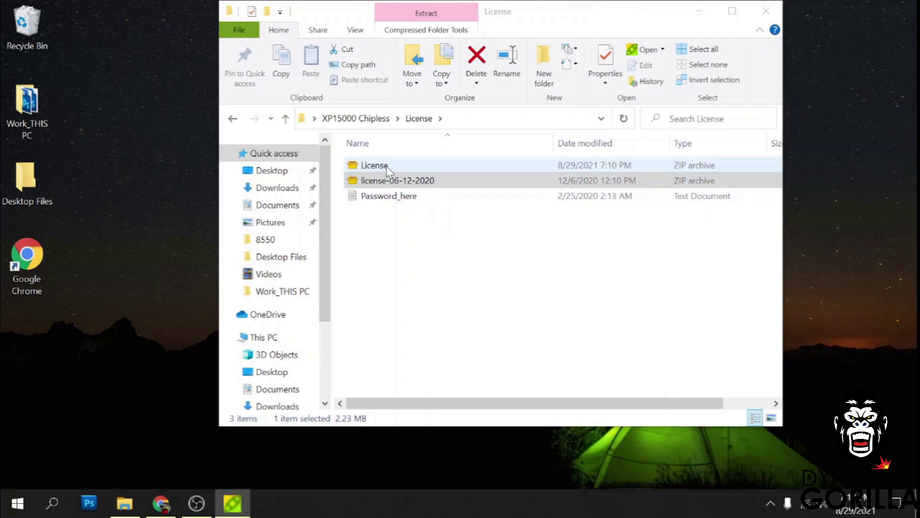
pyautogui.click(459, 118)
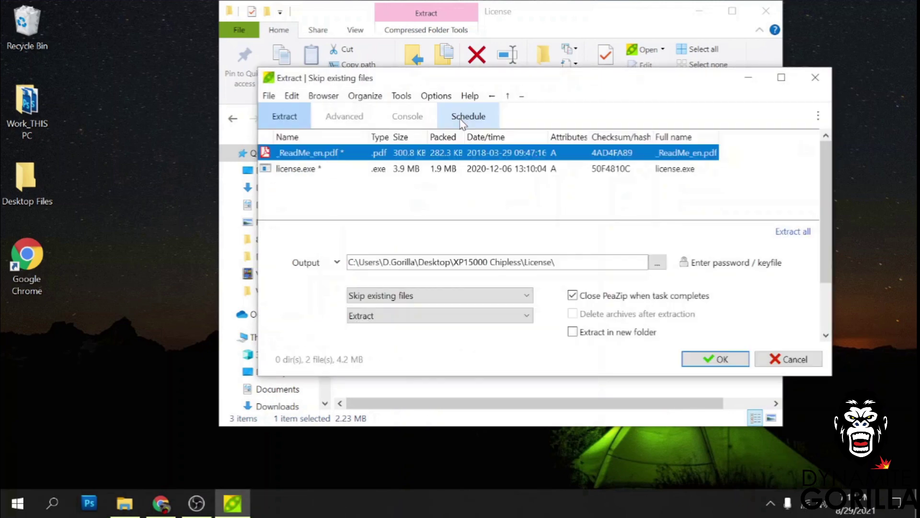
pyautogui.click(719, 357)
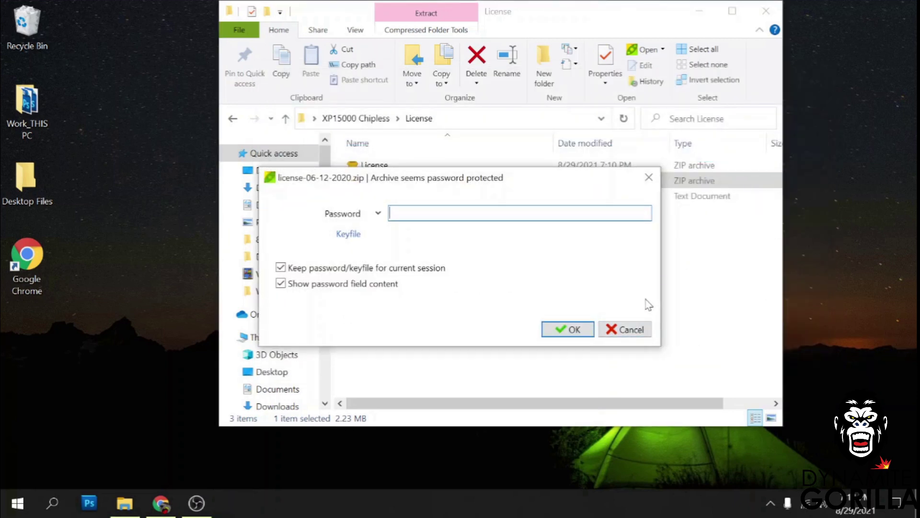
pyautogui.write('12345')
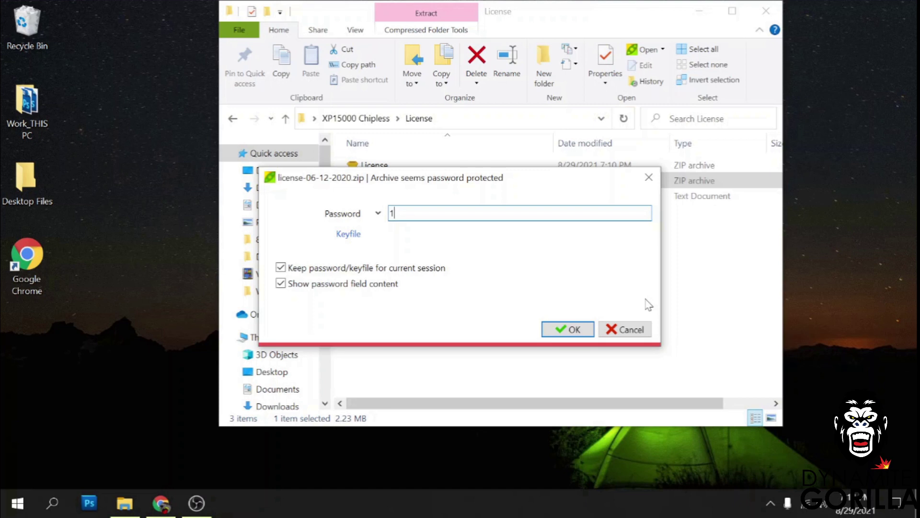
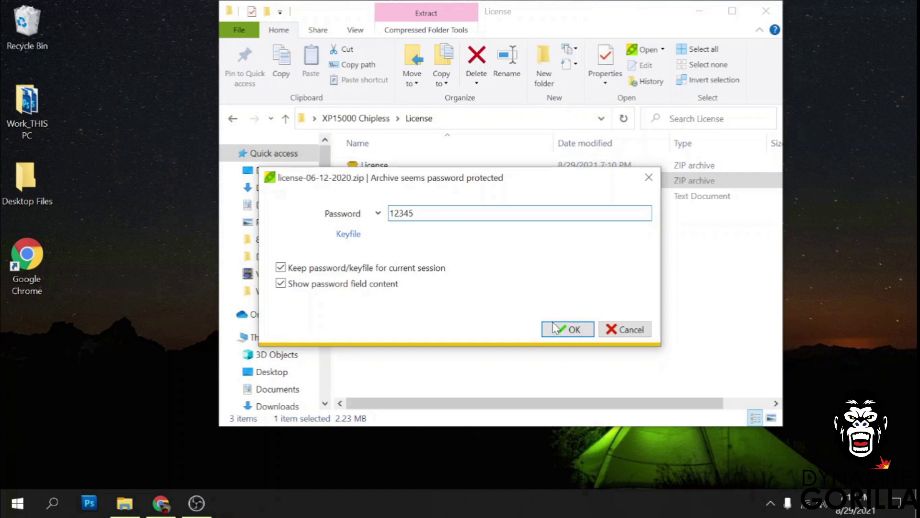
# Extract the password-protected license archive, then open the Firmware folder in XP15000 Chipless.
pyautogui.click(553, 322)
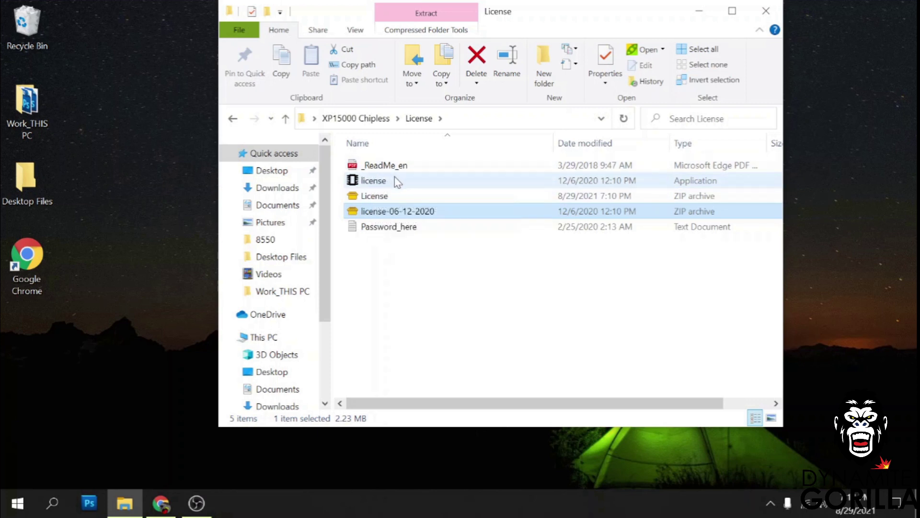
pyautogui.click(286, 123)
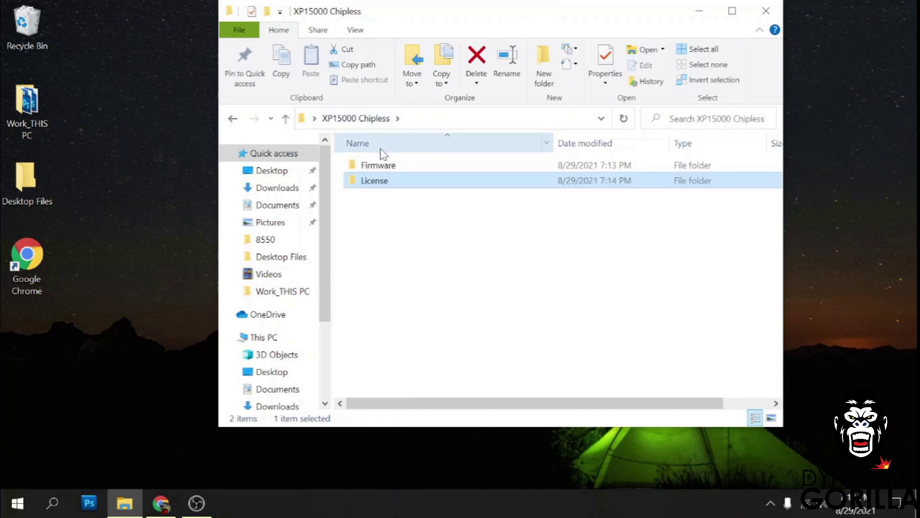
pyautogui.click(391, 168)
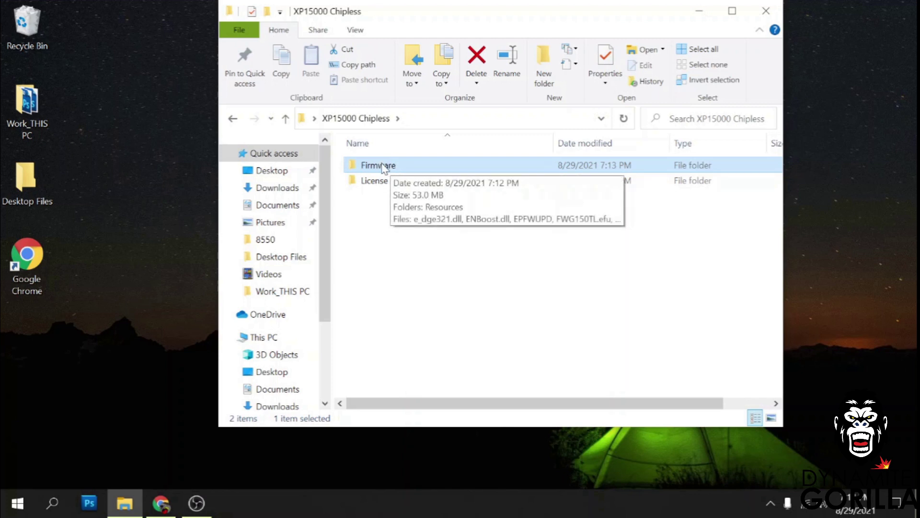
pyautogui.doubleClick(379, 167)
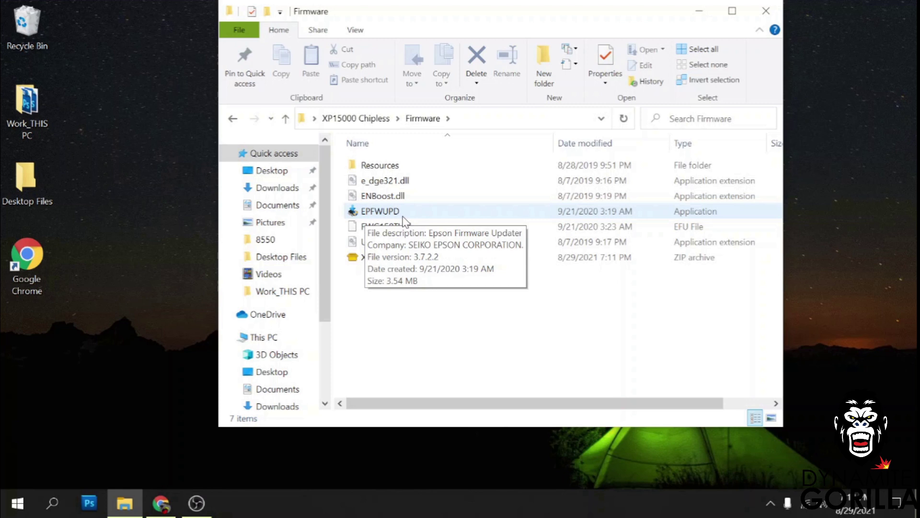
# Launch EPFWUPD with admin rights, accept the licence agreement and advance to printer selection.
pyautogui.doubleClick(385, 213)
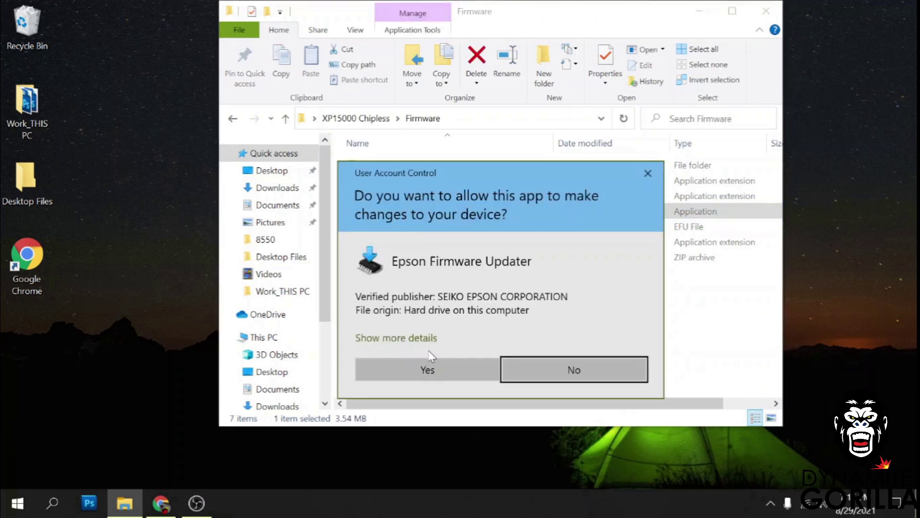
pyautogui.click(427, 369)
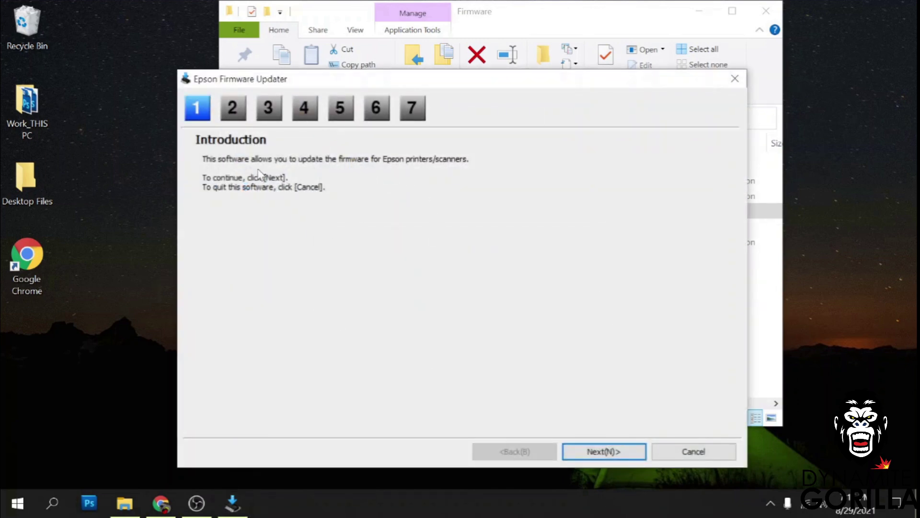
pyautogui.click(591, 450)
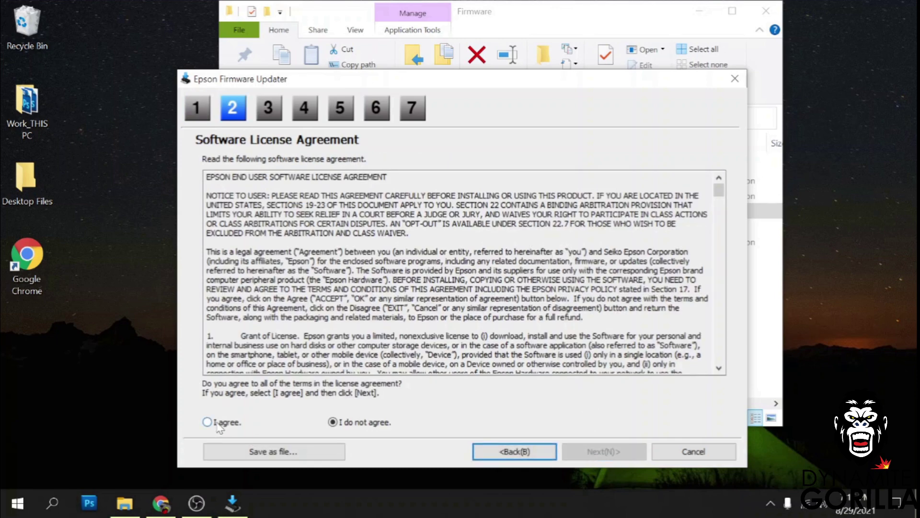
pyautogui.click(207, 422)
pyautogui.click(595, 452)
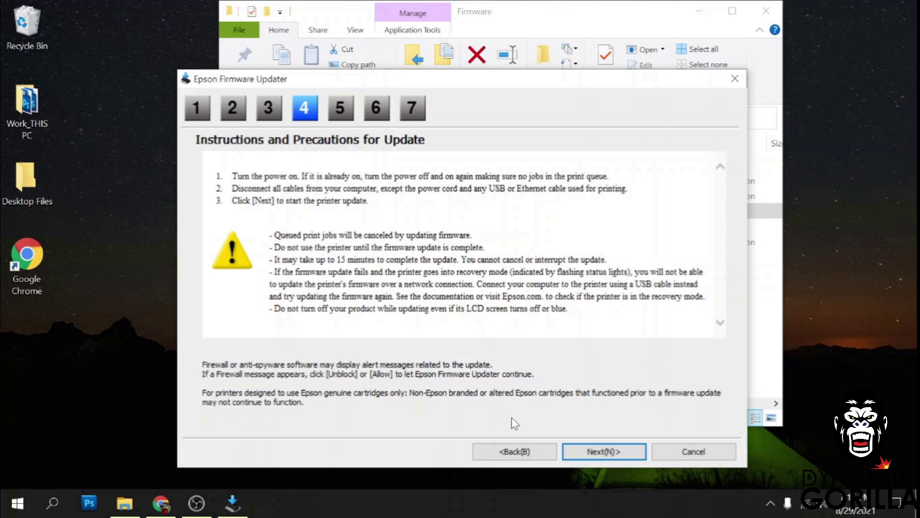
pyautogui.click(596, 455)
pyautogui.click(596, 453)
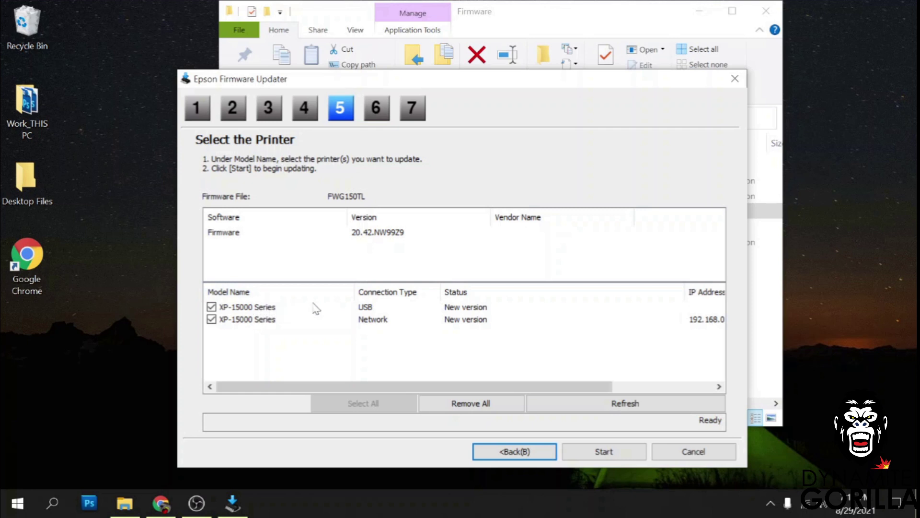
# Select the USB-connected XP-15000 printer and start its firmware update.
pyautogui.click(269, 308)
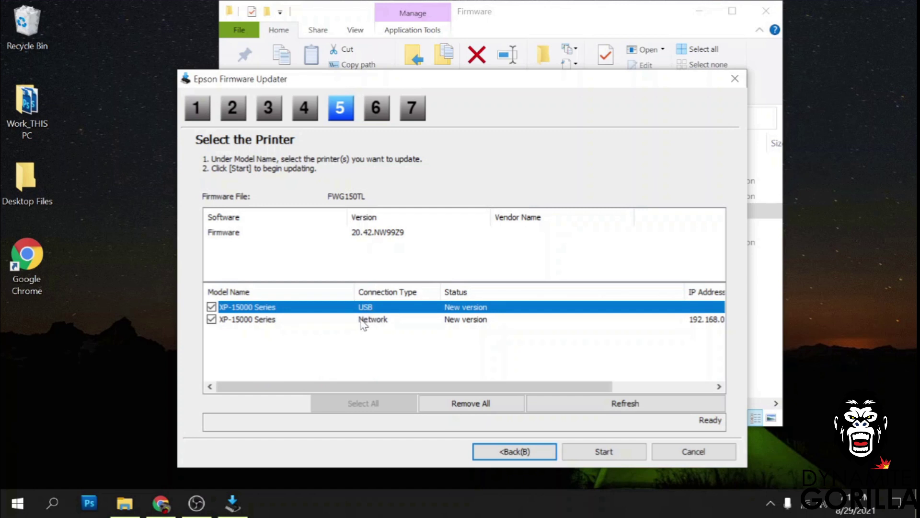
pyautogui.click(376, 321)
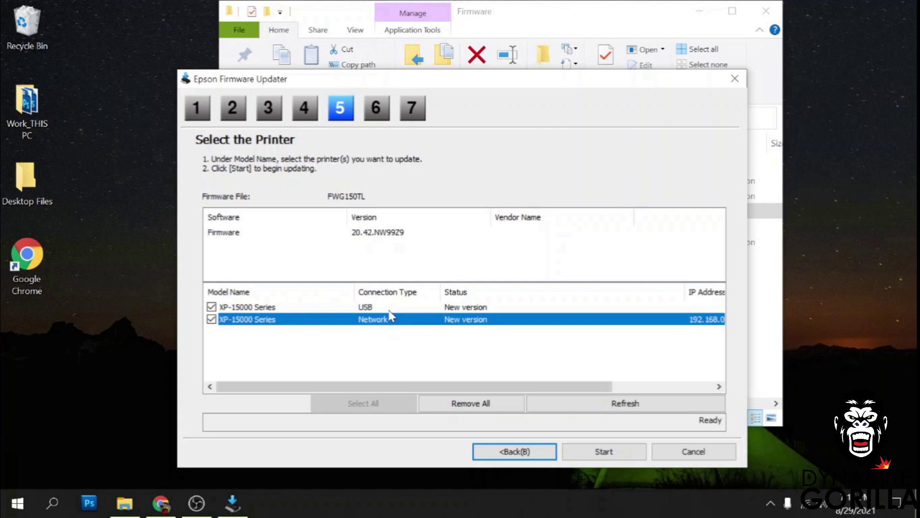
pyautogui.click(389, 309)
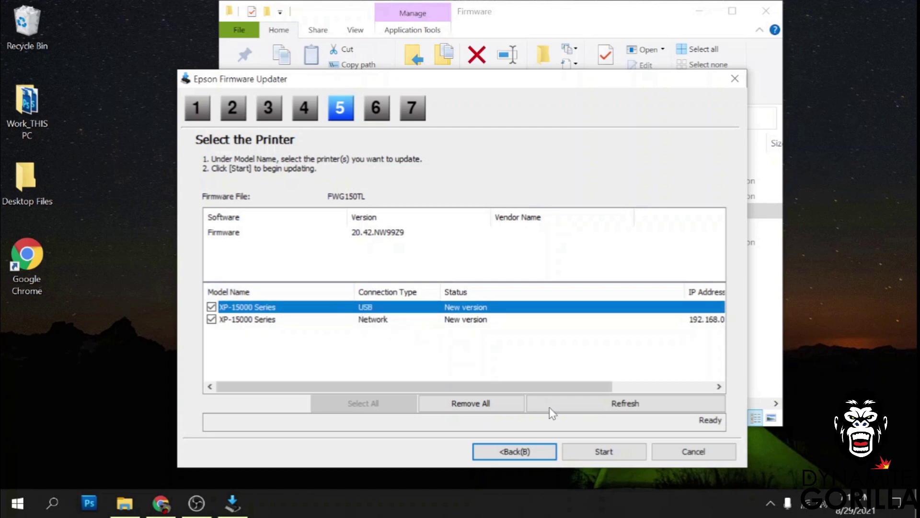
pyautogui.click(606, 451)
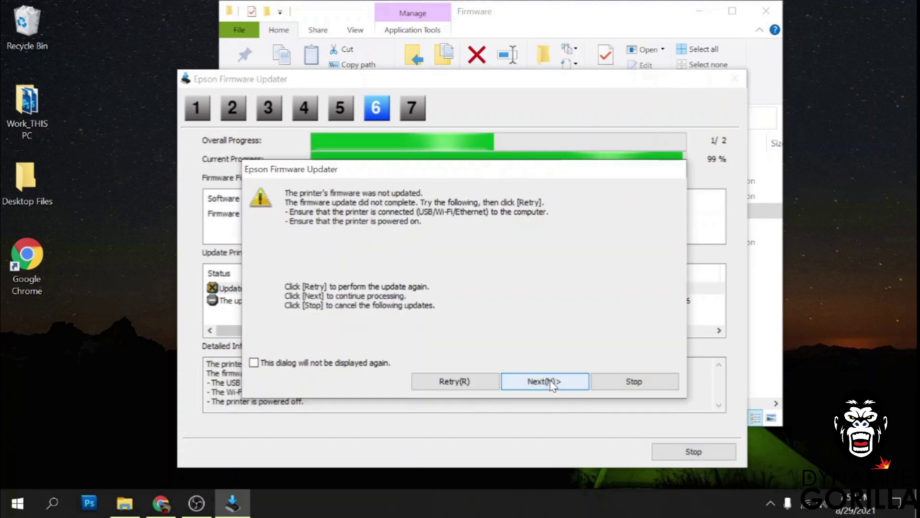
# Stop the network printer's pending update after the error, confirm cancelling, and finish the updater.
pyautogui.click(565, 381)
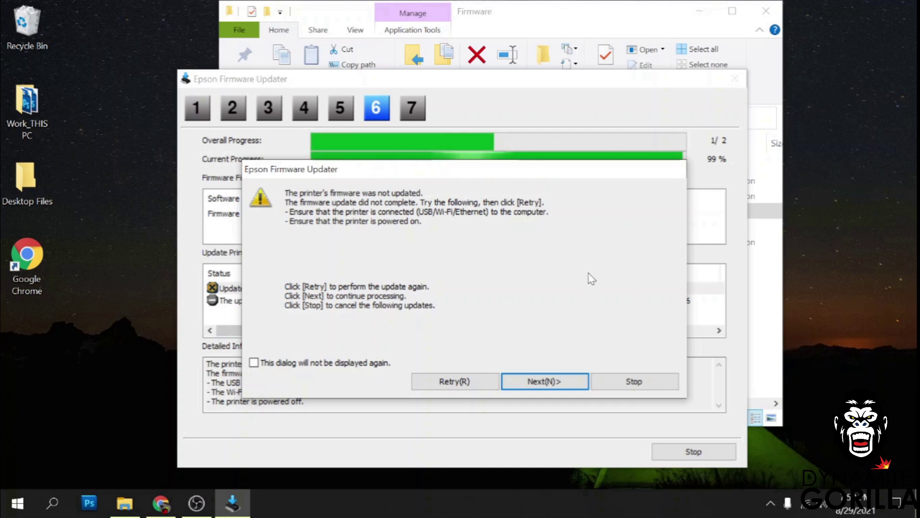
pyautogui.click(631, 386)
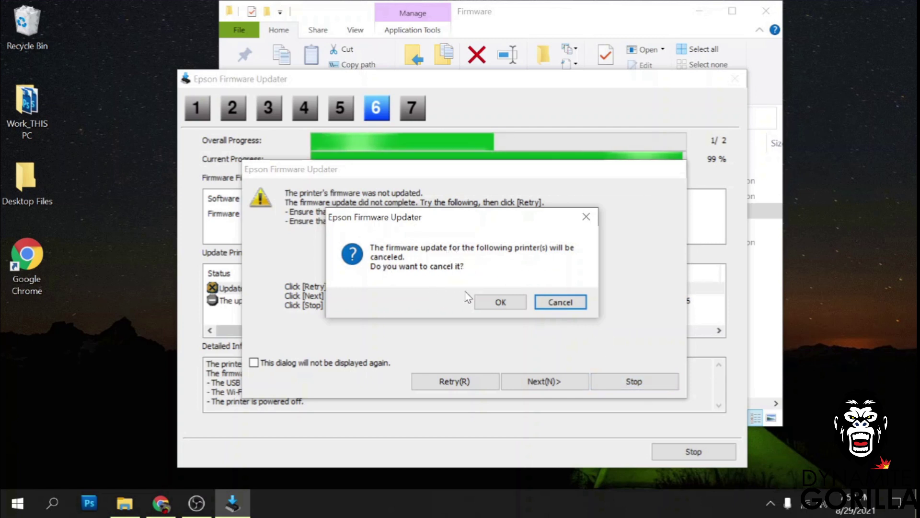
pyautogui.click(505, 304)
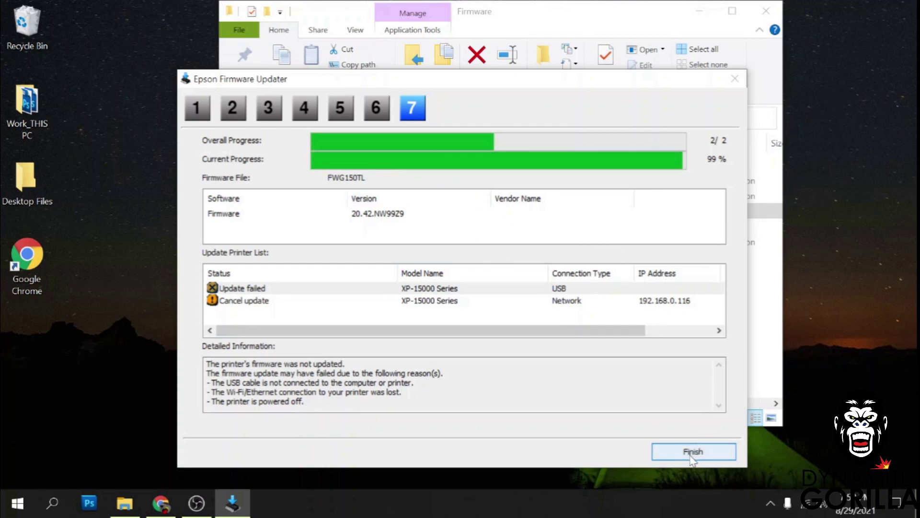
pyautogui.click(692, 452)
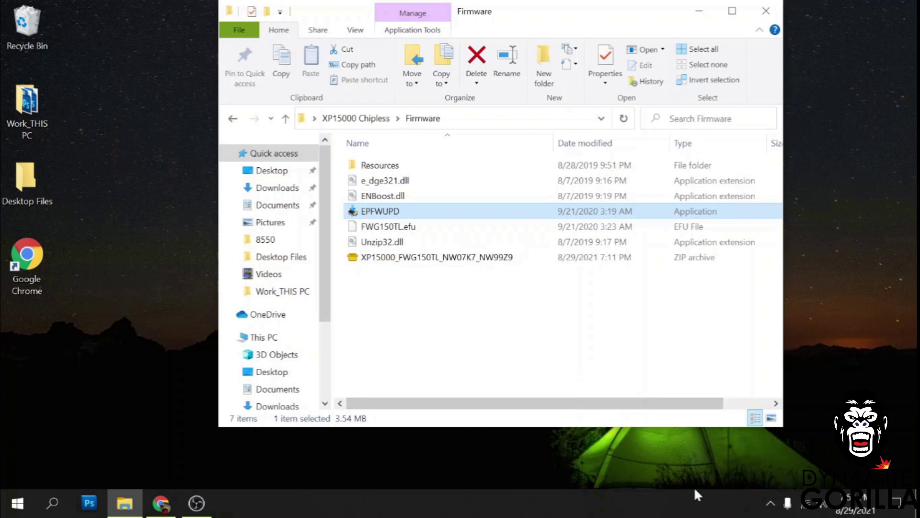
# Return to XP15000 Chipless, open the License folder and right-click the license application.
pyautogui.moveTo(366, 213)
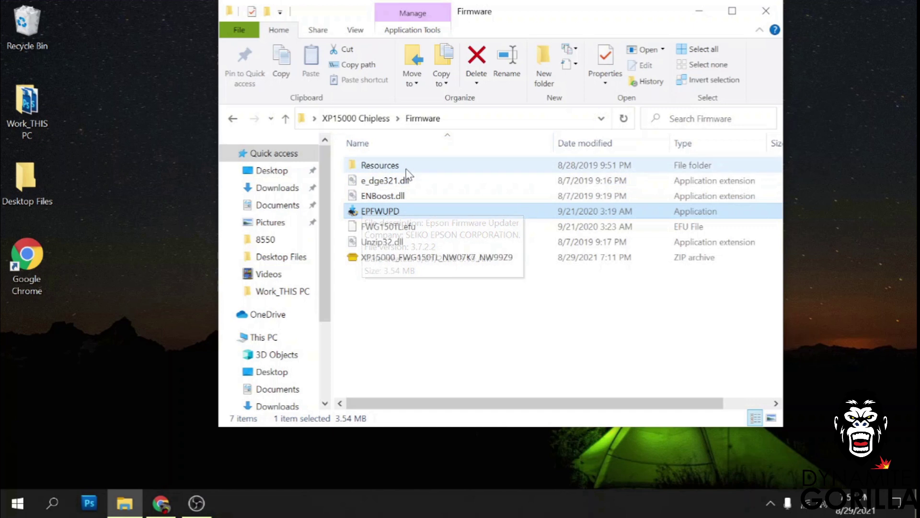
pyautogui.click(367, 121)
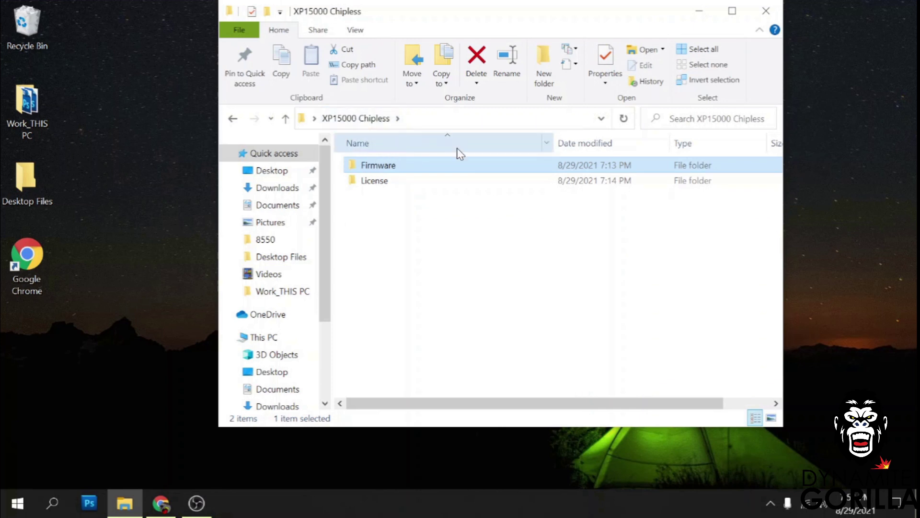
pyautogui.doubleClick(389, 185)
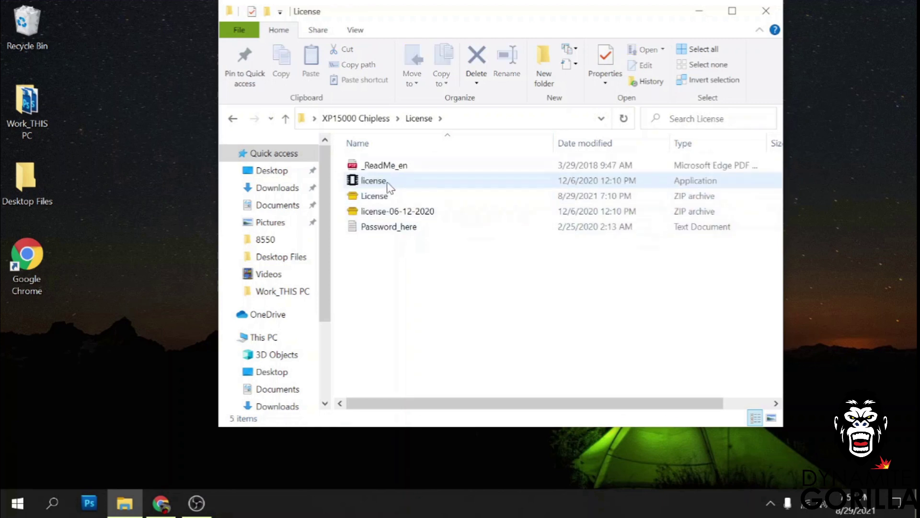
pyautogui.rightClick(382, 187)
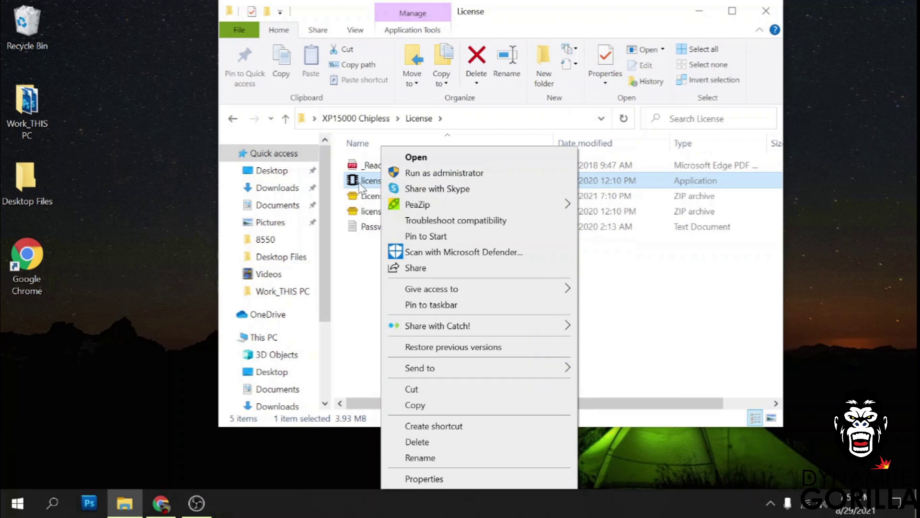
# Run the license tool as administrator and start online activation to get the printer's ID.
pyautogui.click(418, 174)
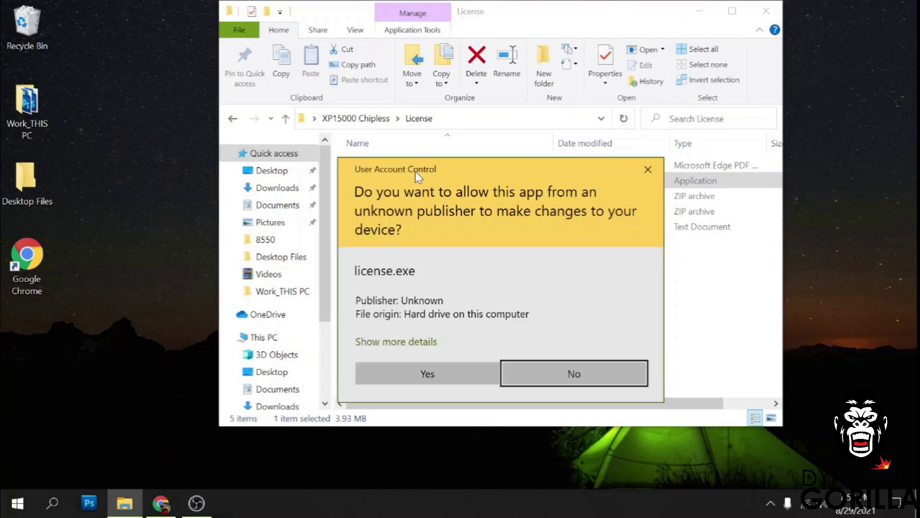
pyautogui.click(450, 378)
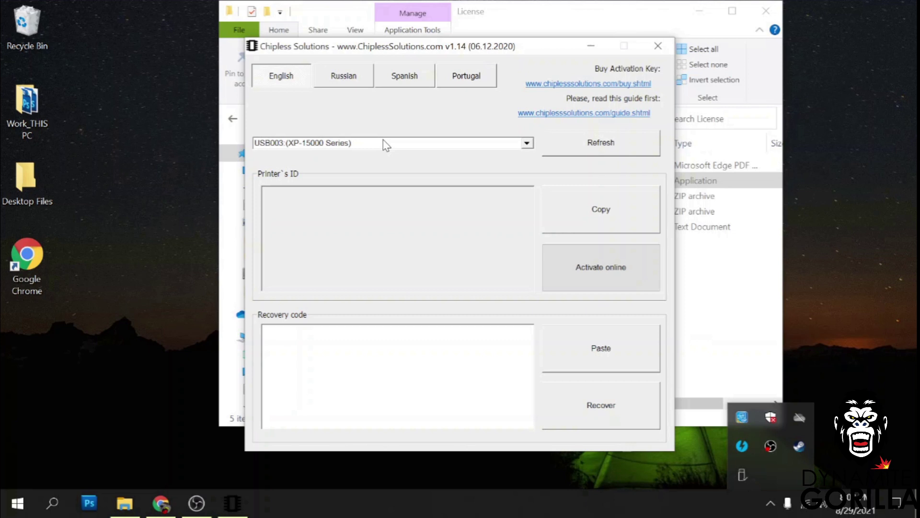
pyautogui.click(557, 275)
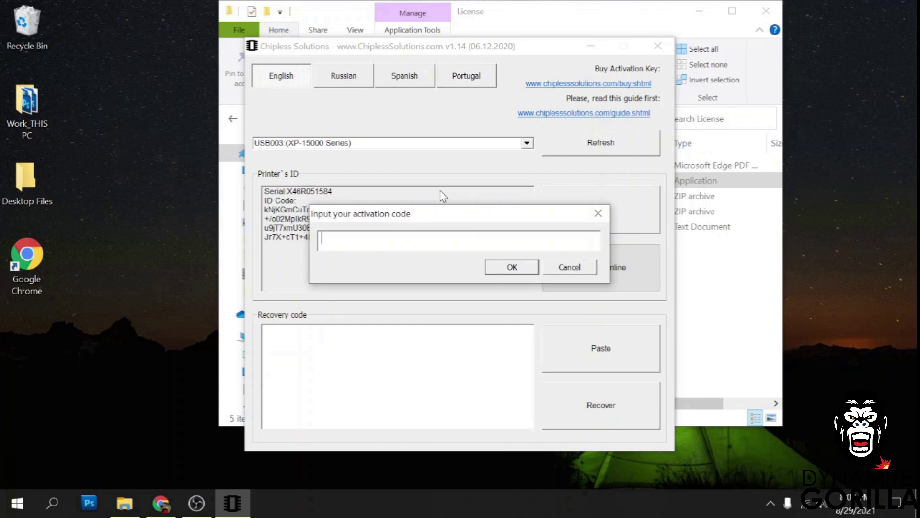
pyautogui.click(170, 510)
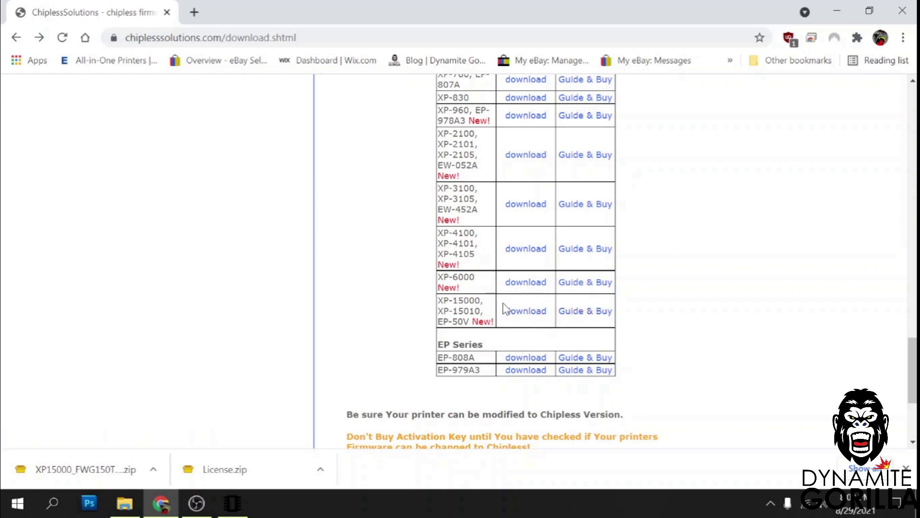
# Open the 2manuals XP-15000 activation key page and review its prices and purchase links.
pyautogui.click(595, 313)
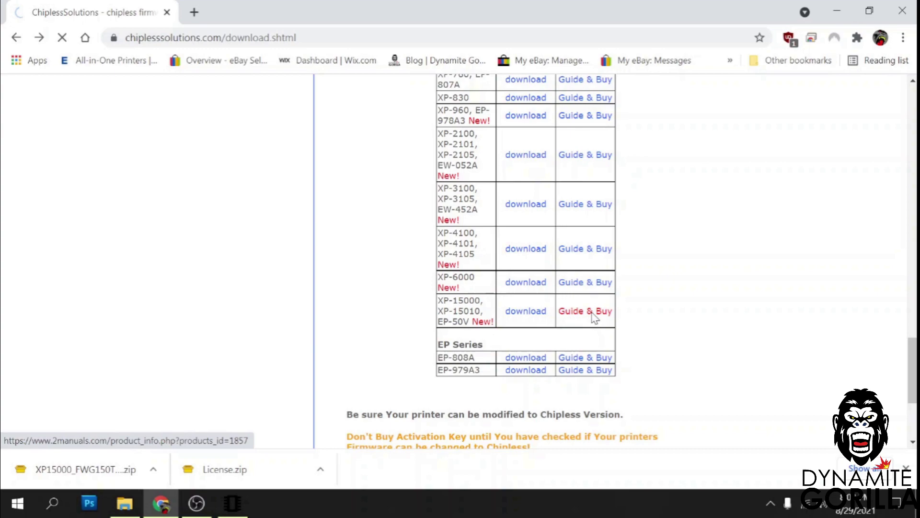
pyautogui.scroll(-15, 492, 269)
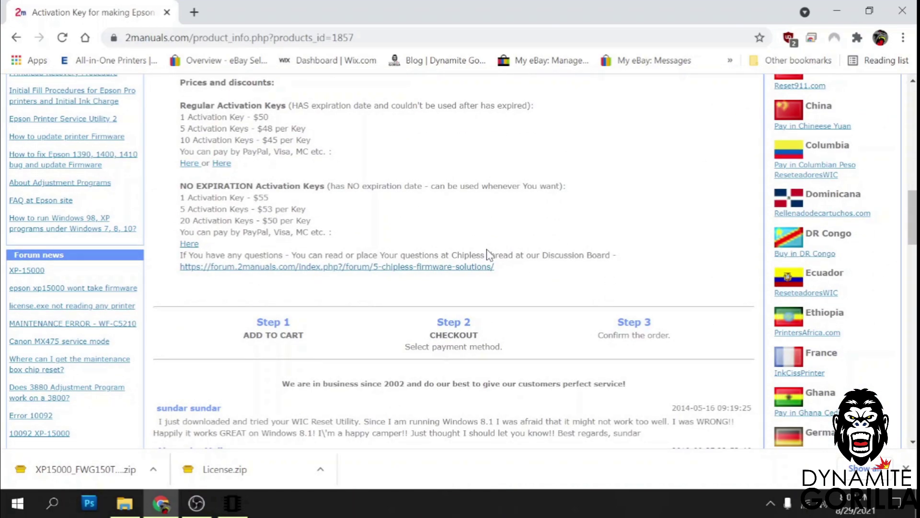
pyautogui.scroll(1, 489, 259)
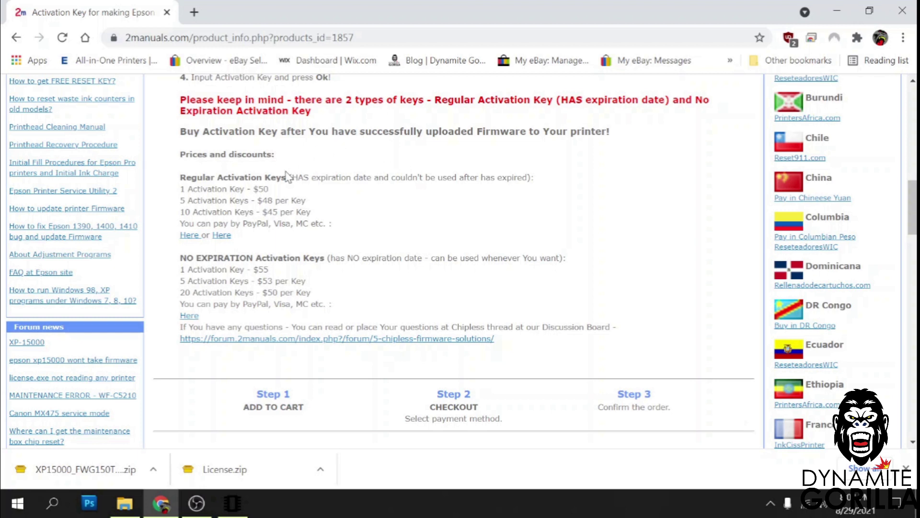
# Open checkout for the 50 USD regular activation key and choose PayPal as payment method.
pyautogui.click(221, 235)
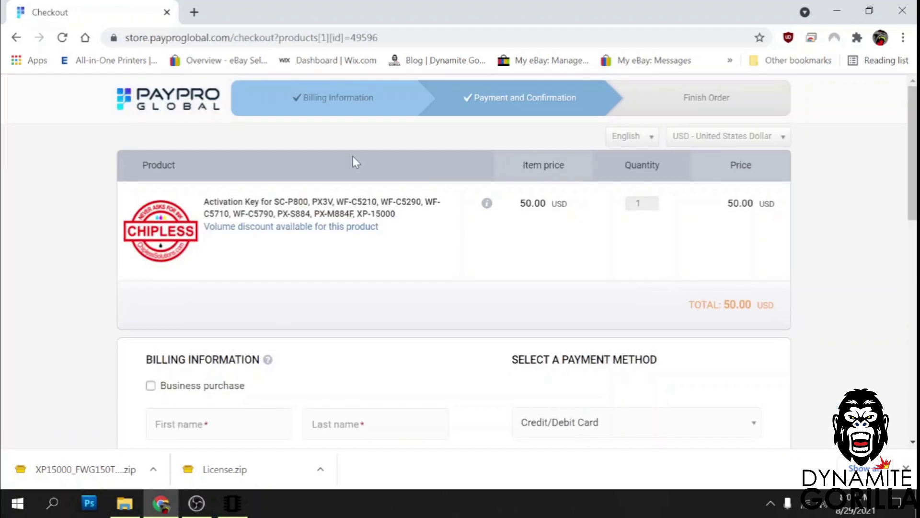
pyautogui.scroll(-4, 602, 205)
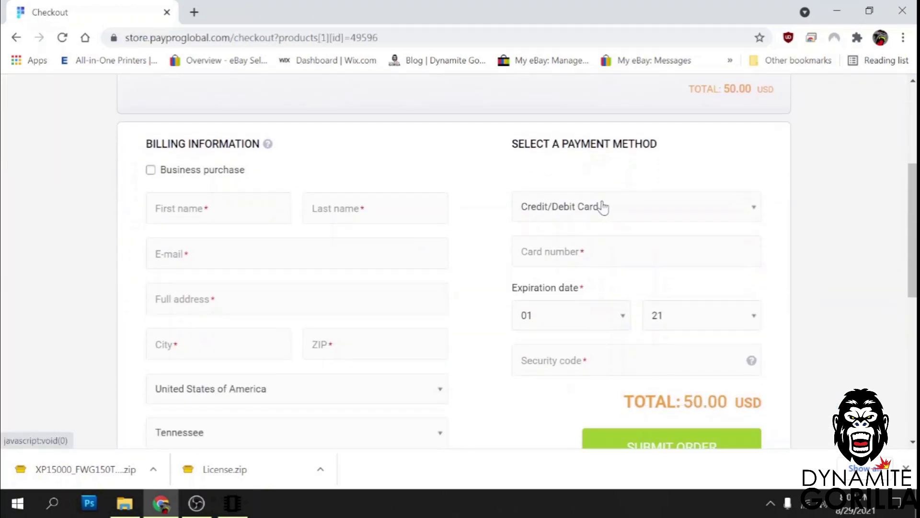
pyautogui.scroll(-1, 587, 178)
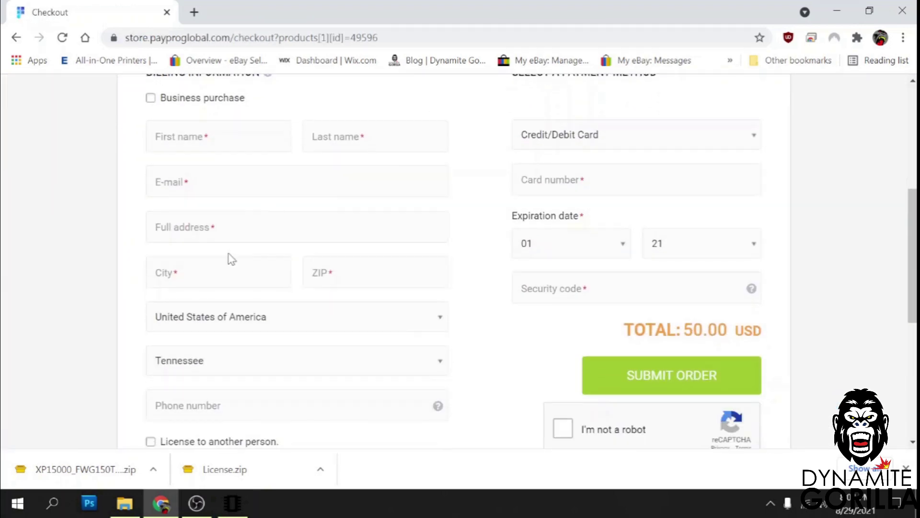
pyautogui.scroll(1, 232, 259)
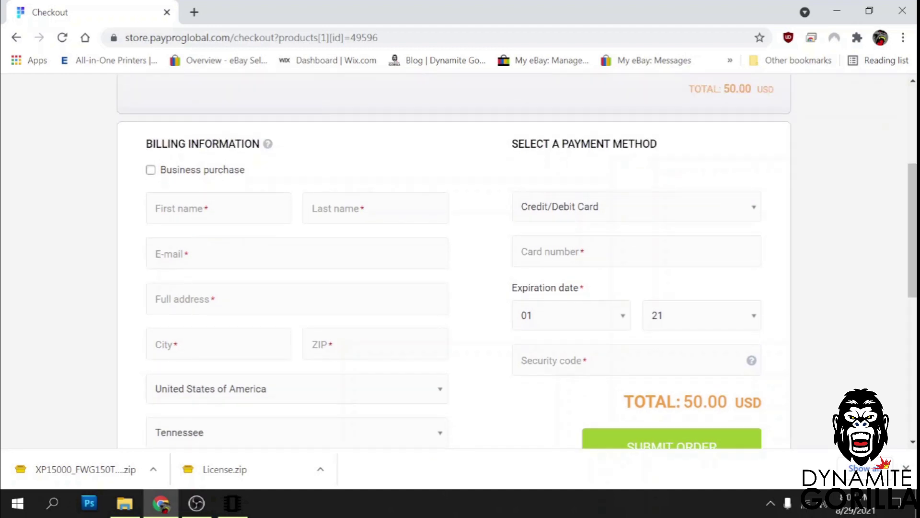
pyautogui.click(703, 213)
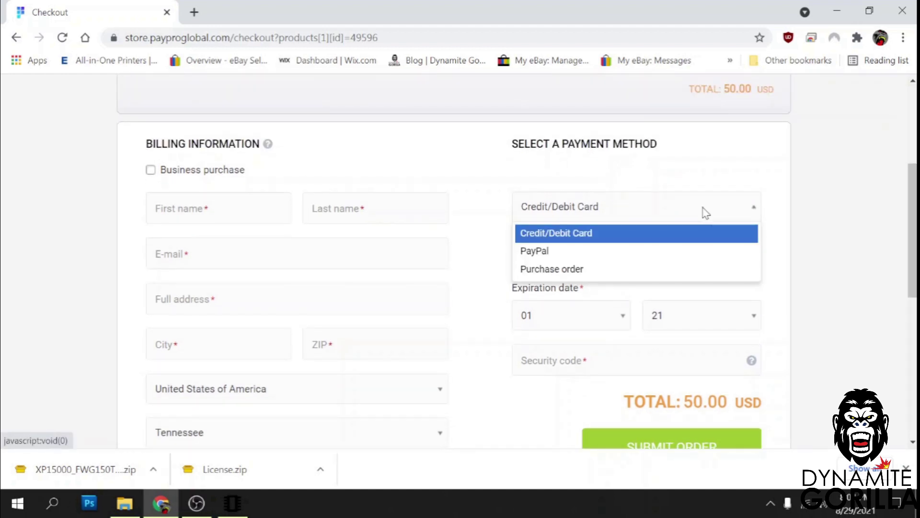
pyautogui.click(581, 252)
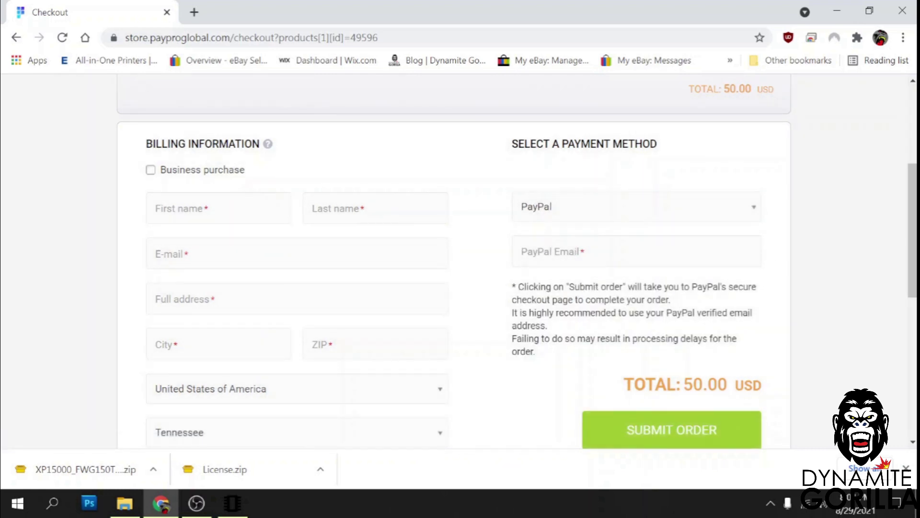
pyautogui.scroll(-1, 887, 267)
pyautogui.scroll(-1, 596, 322)
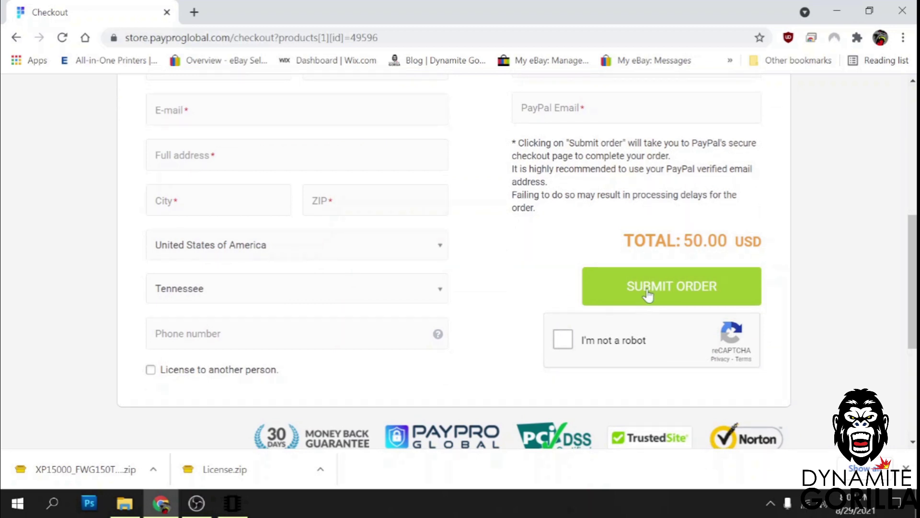
pyautogui.scroll(2, 825, 265)
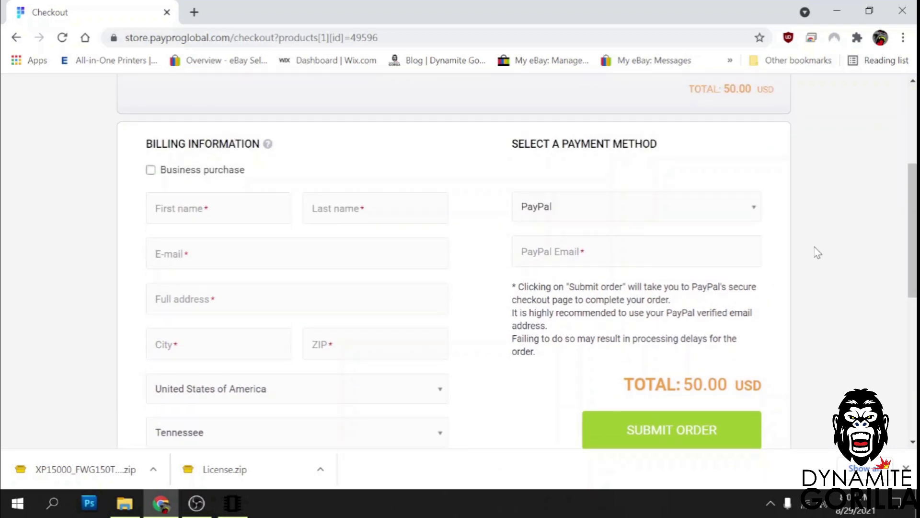
pyautogui.scroll(1, 817, 254)
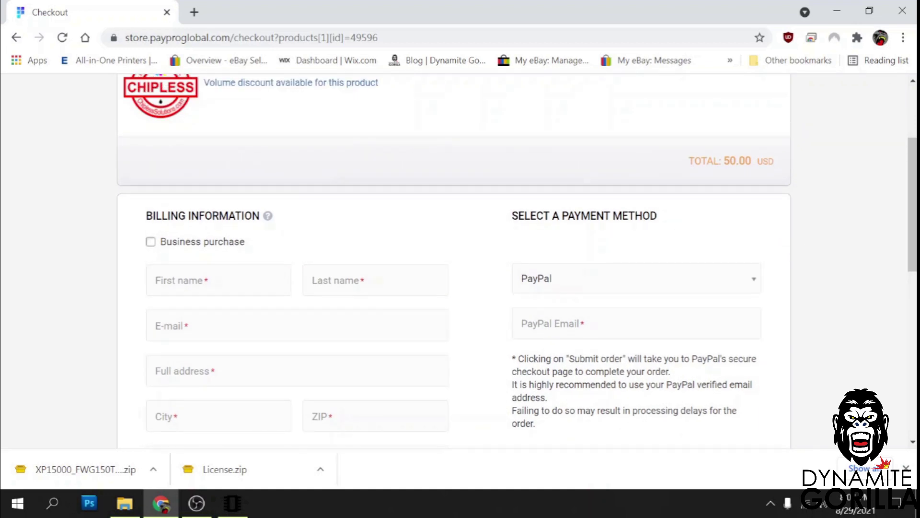
# Paste the purchased activation key, write it to the XP-15000, and select the generated recovery code.
pyautogui.click(242, 505)
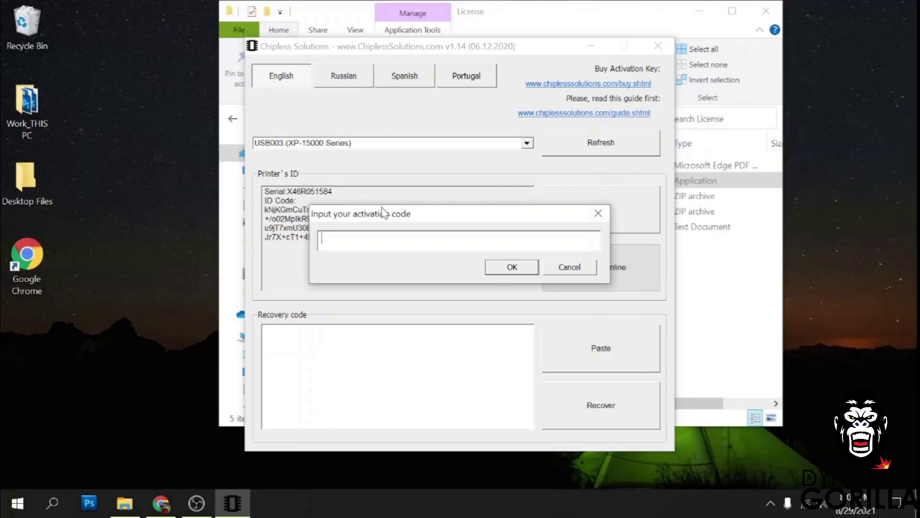
pyautogui.hotkey('ctrl', 'v')
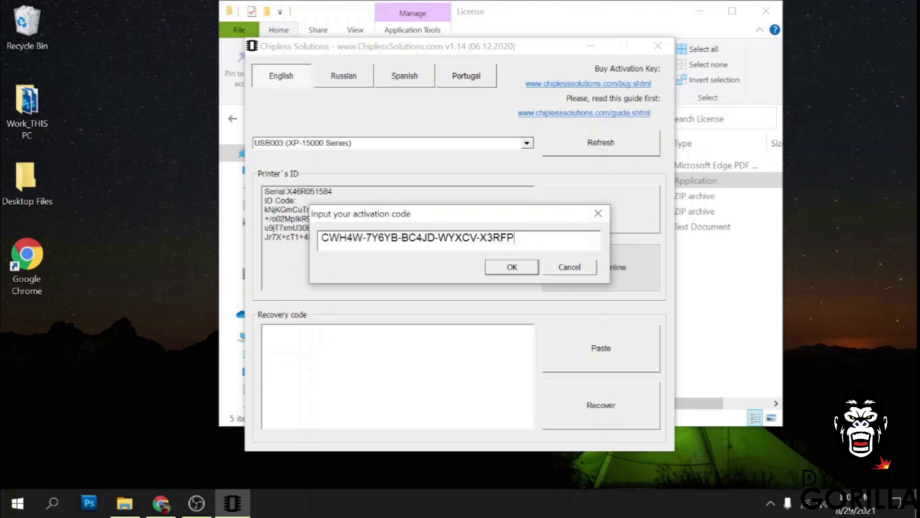
pyautogui.click(517, 266)
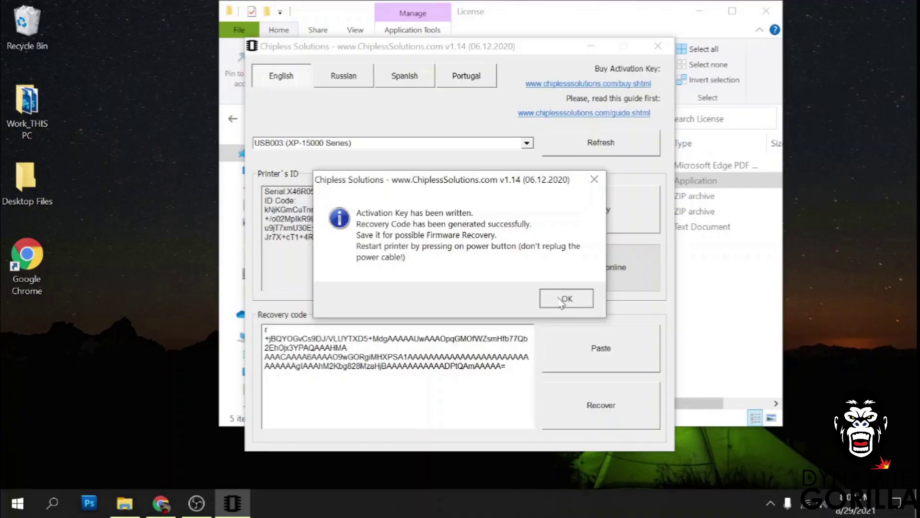
pyautogui.click(565, 297)
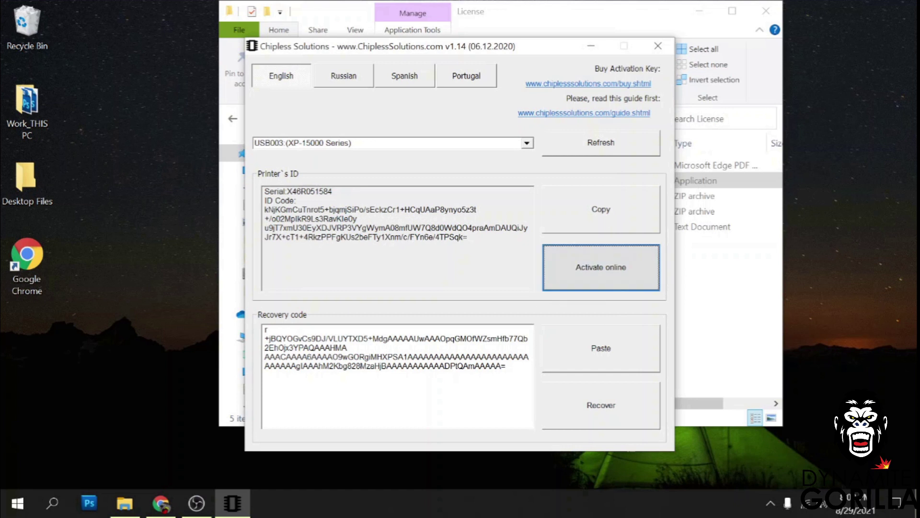
pyautogui.moveTo(506, 366); pyautogui.dragTo(265, 329)
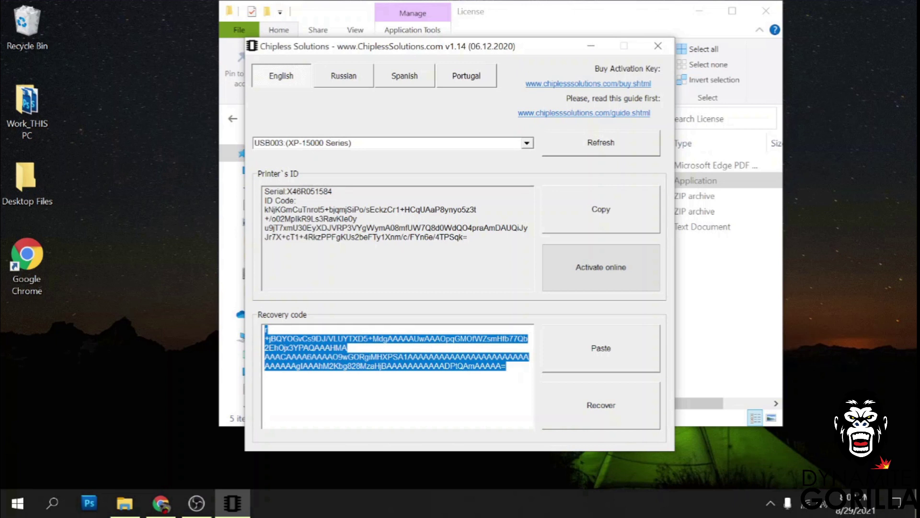
pyautogui.rightClick(303, 347)
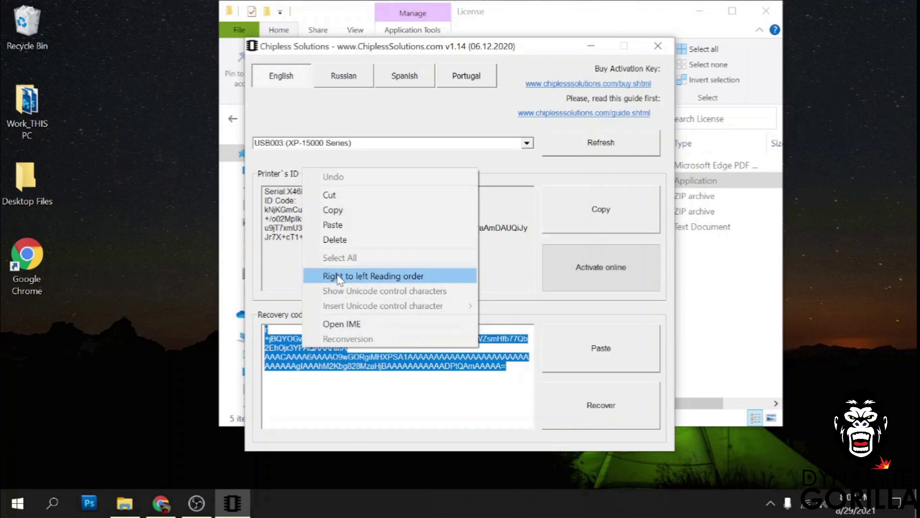
# Select all of the recovery code text and copy it to the clipboard.
pyautogui.rightClick(339, 388)
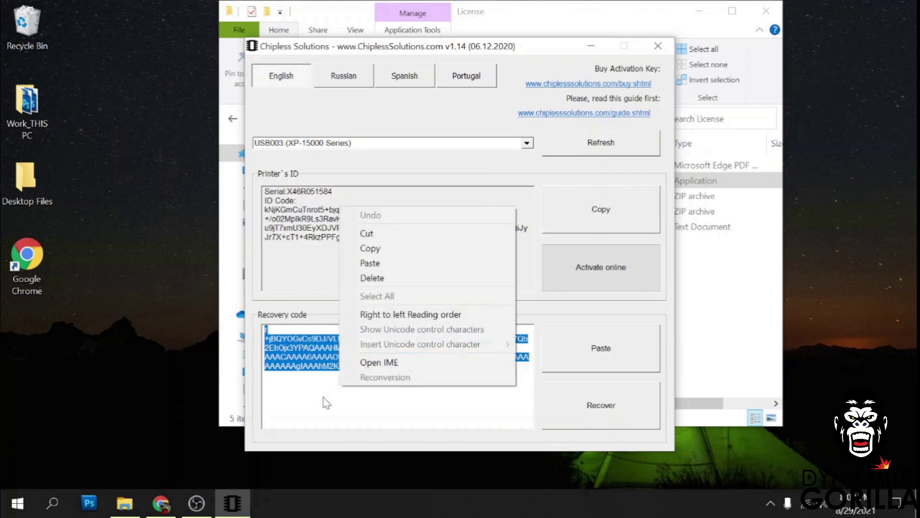
pyautogui.moveTo(366, 366); pyautogui.dragTo(265, 356)
pyautogui.click(339, 366)
pyautogui.rightClick(347, 394)
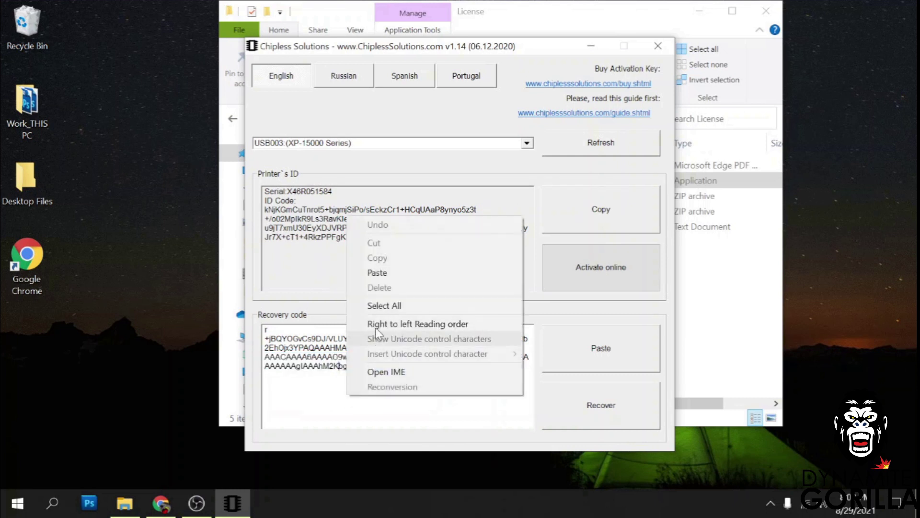
pyautogui.click(382, 306)
pyautogui.rightClick(305, 358)
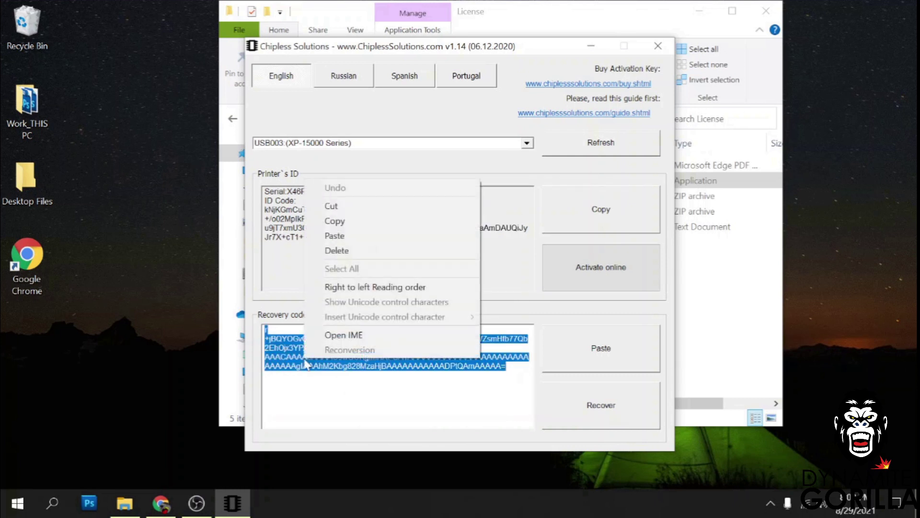
pyautogui.click(345, 227)
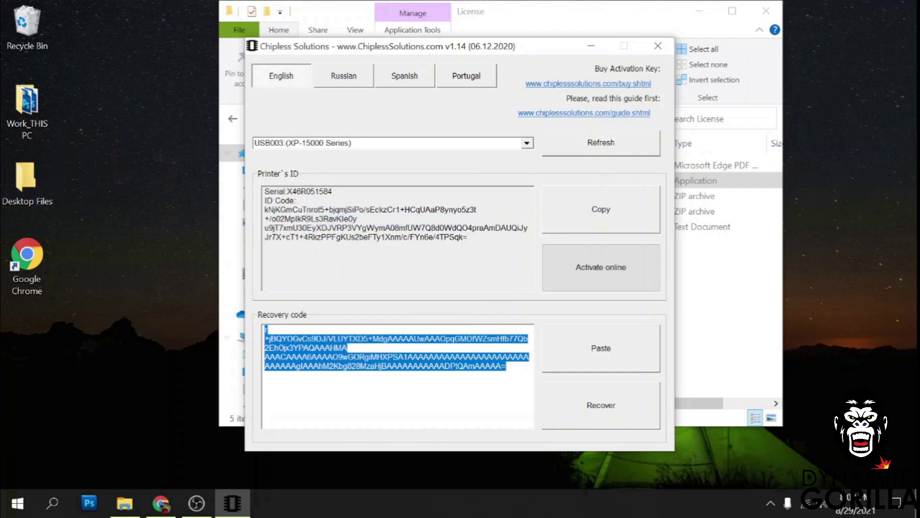
# Go up from License to XP15000 Chipless and add a new text document named 'Activation Code'.
pyautogui.click(536, 5)
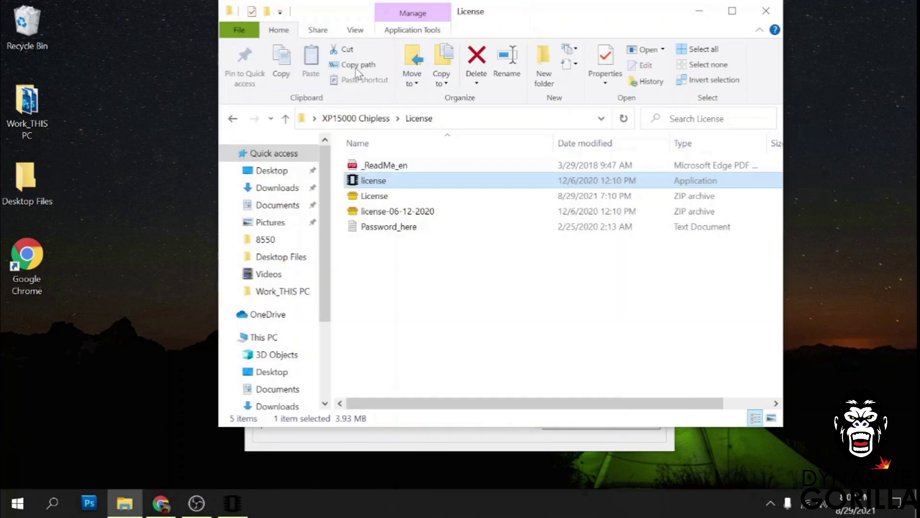
pyautogui.click(350, 122)
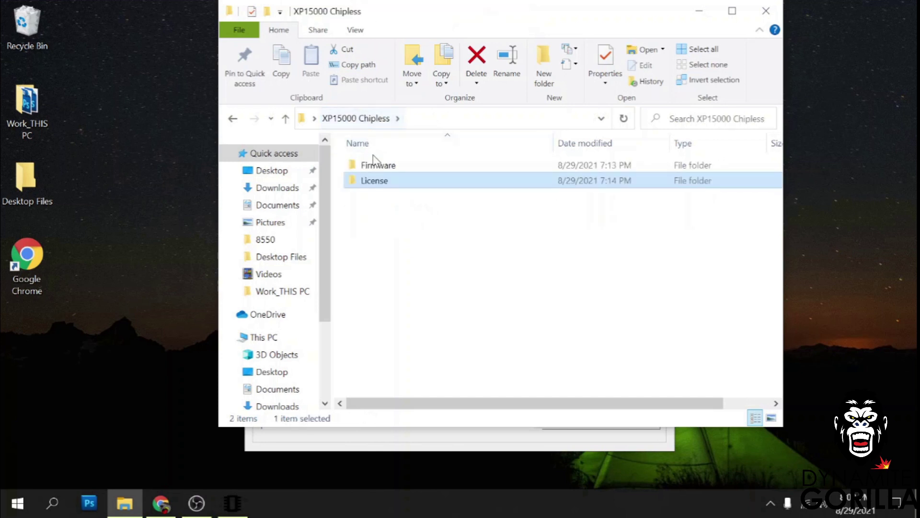
pyautogui.rightClick(393, 246)
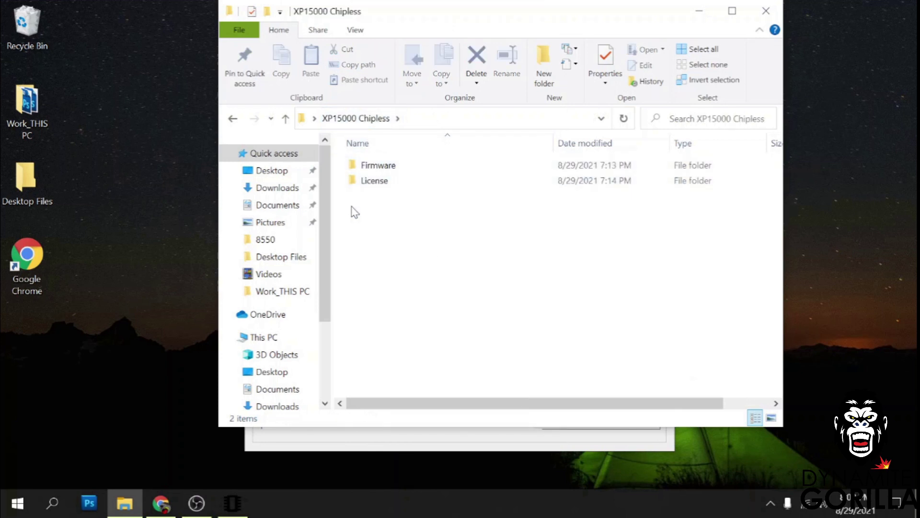
pyautogui.rightClick(352, 206)
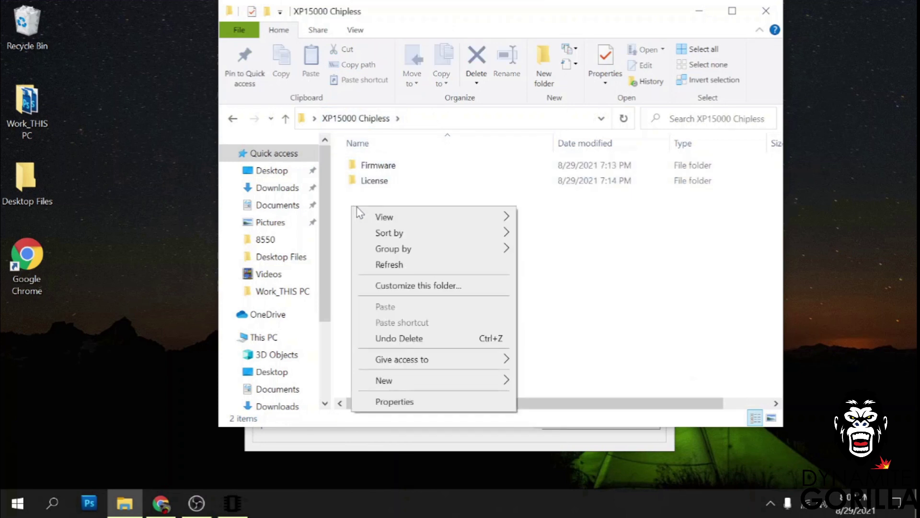
pyautogui.rightClick(415, 194)
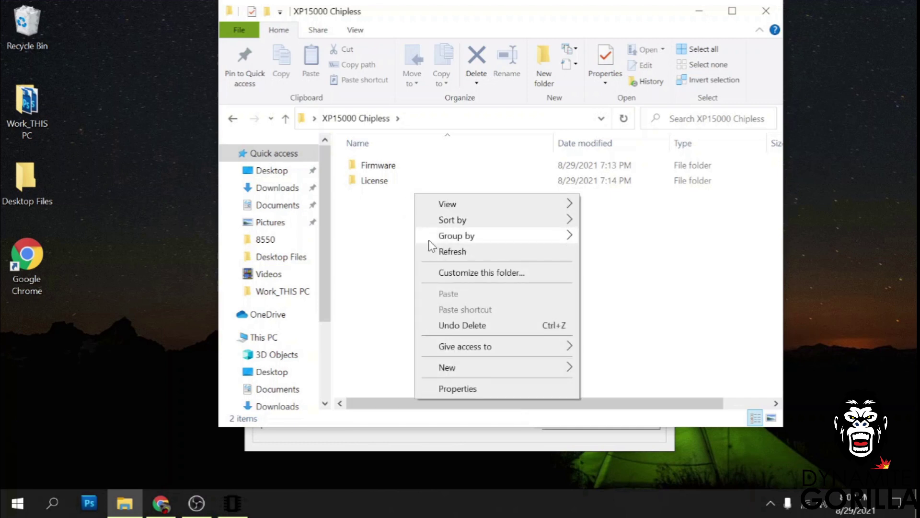
pyautogui.moveTo(474, 369)
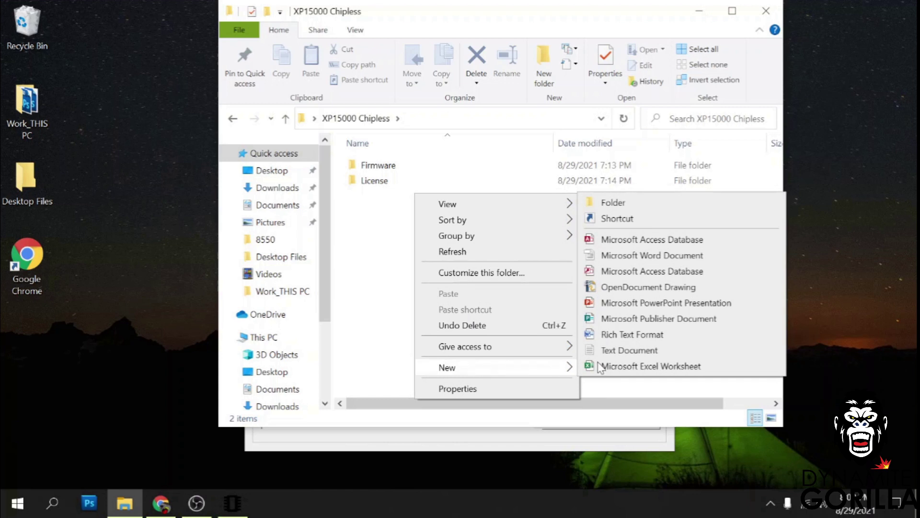
pyautogui.click(616, 350)
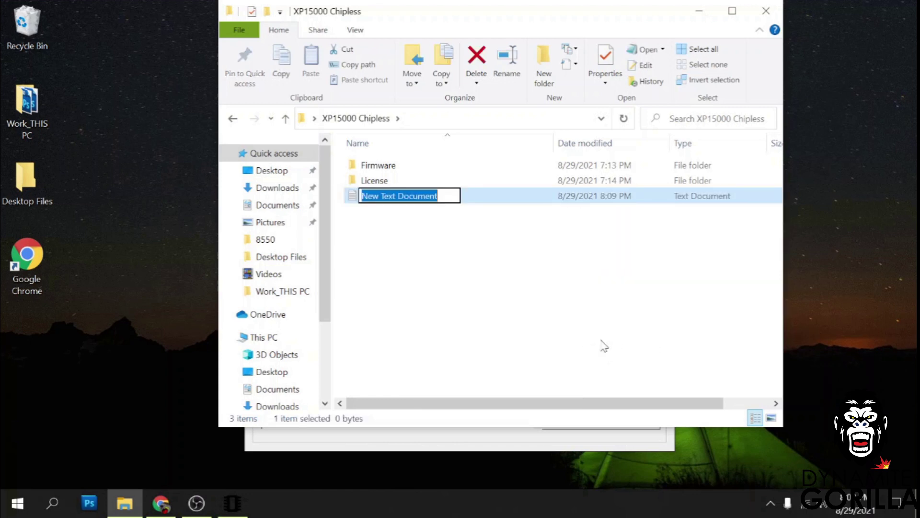
pyautogui.write('Activa')
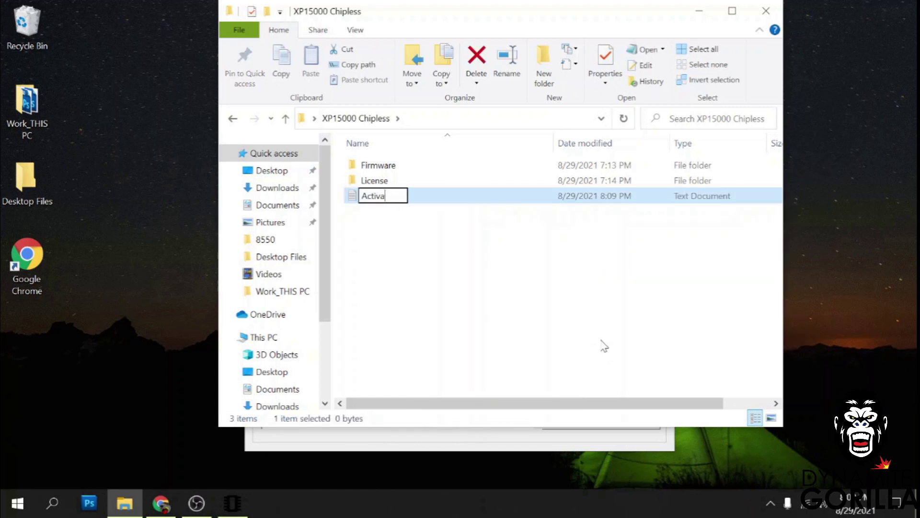
pyautogui.write('tion Code')
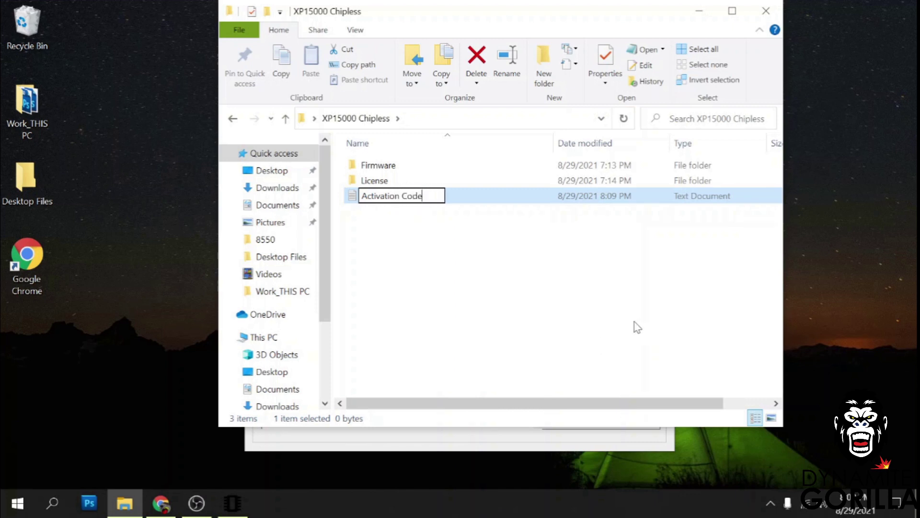
pyautogui.press('Return')
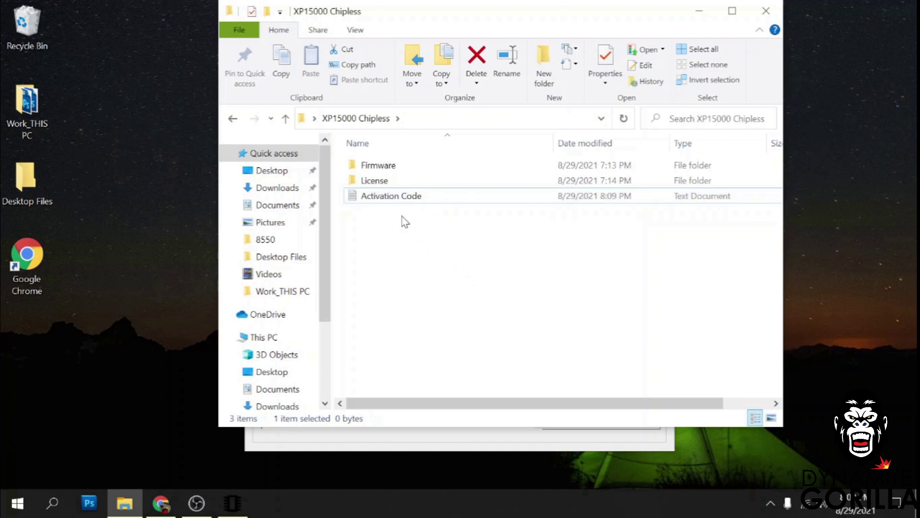
# Paste the copied activation code into the Activation Code file in Notepad, then save and close it.
pyautogui.doubleClick(380, 200)
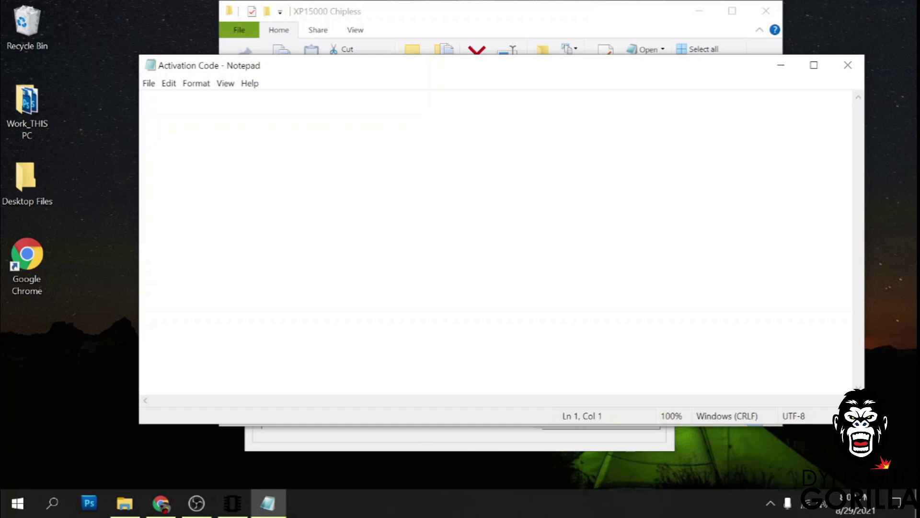
pyautogui.hotkey('ctrl', 'v')
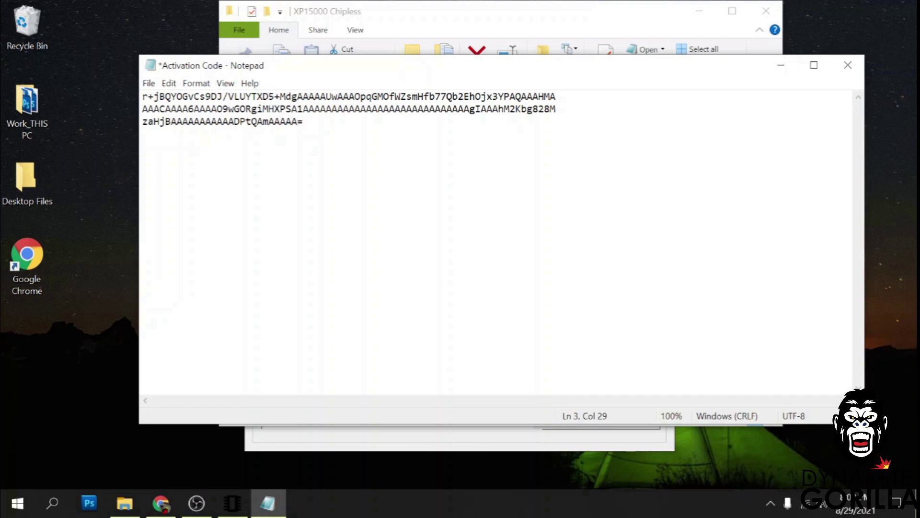
pyautogui.click(149, 83)
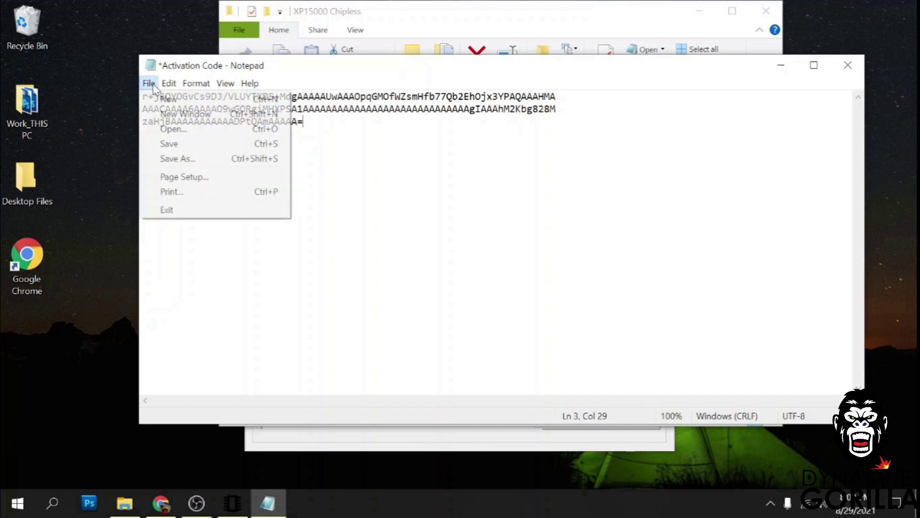
pyautogui.click(170, 143)
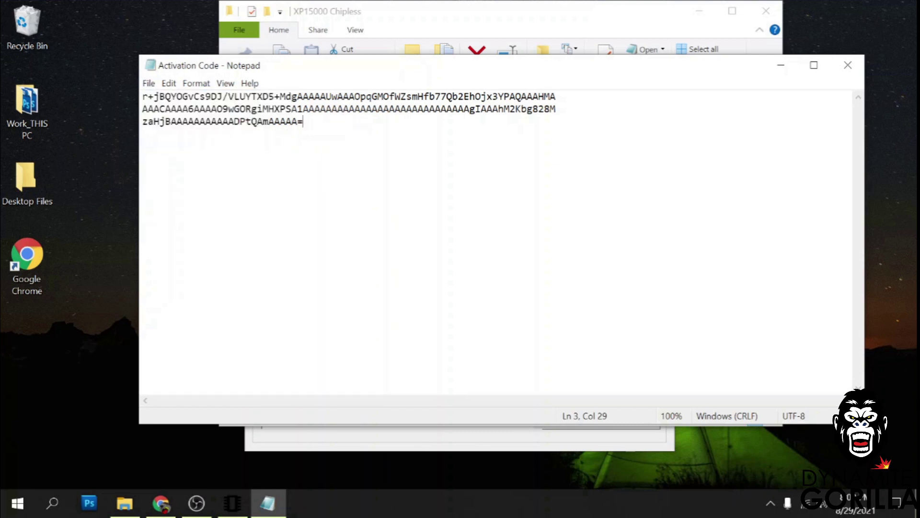
pyautogui.click(848, 66)
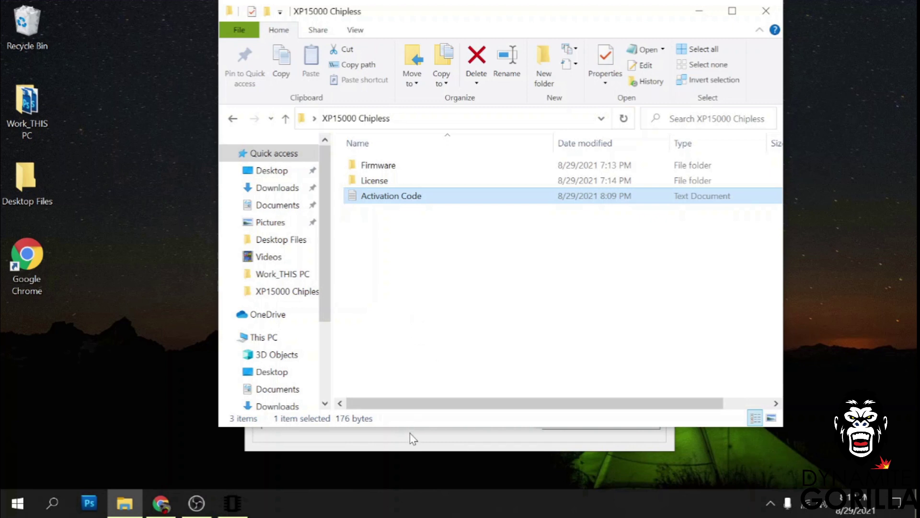
# Bring the Chipless Solutions window to the front.
pyautogui.click(410, 442)
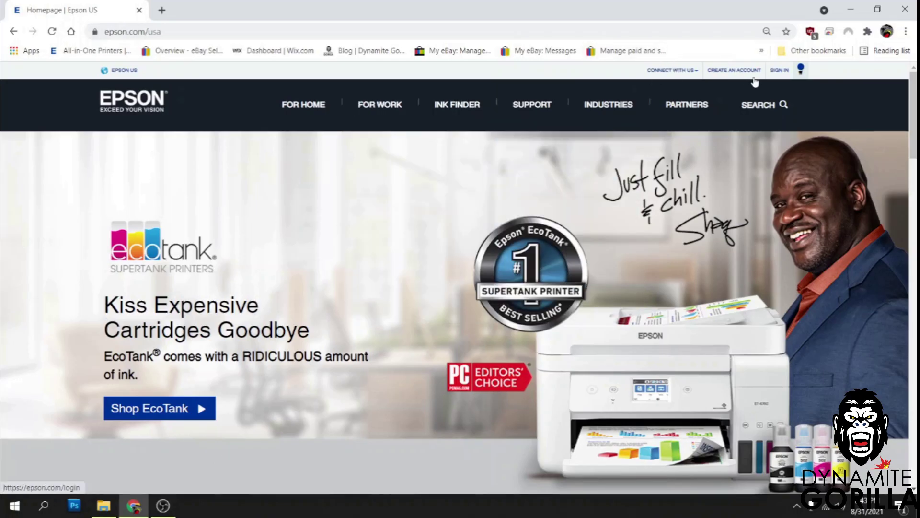
# Search the Epson site for 'xp' and open the XP-15000 product support page.
pyautogui.click(765, 104)
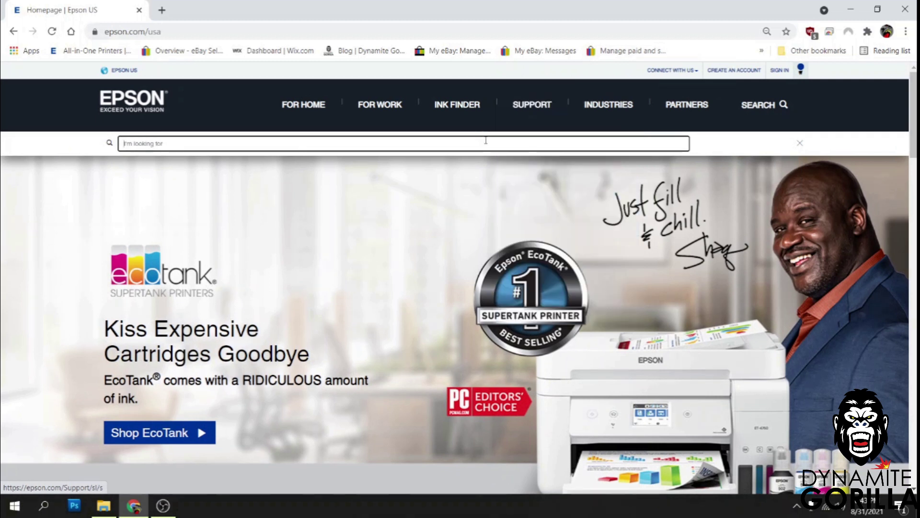
pyautogui.write('xp15000')
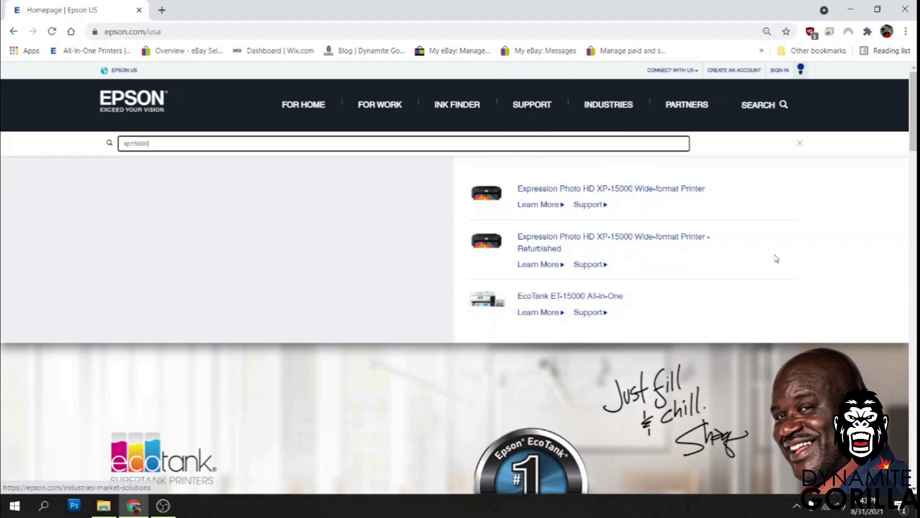
pyautogui.click(607, 210)
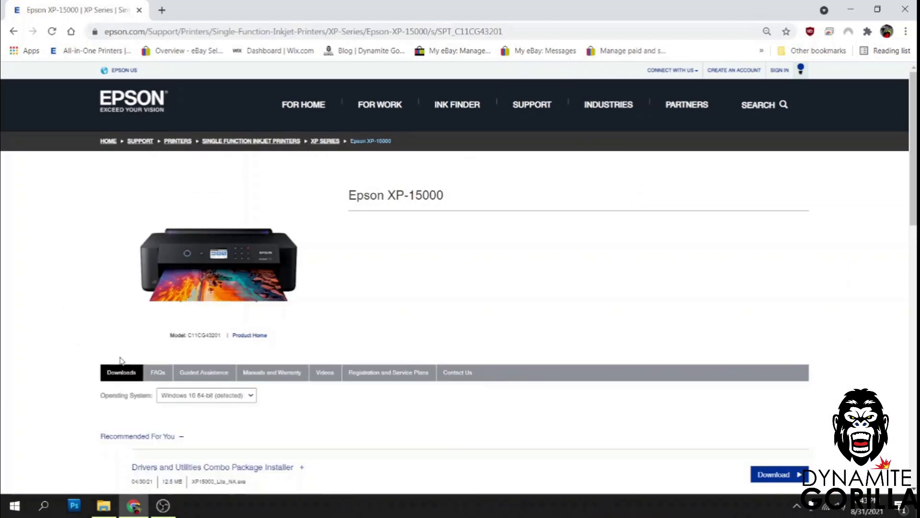
# Download Printer Driver v2.62.01 from the Drivers section and save it to the Desktop.
pyautogui.scroll(-1, 164, 317)
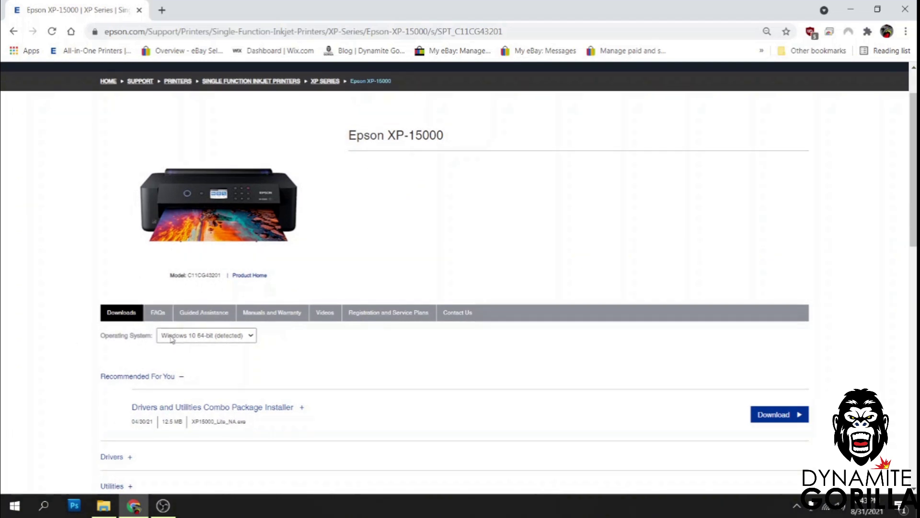
pyautogui.scroll(-1, 174, 338)
pyautogui.scroll(-1, 189, 301)
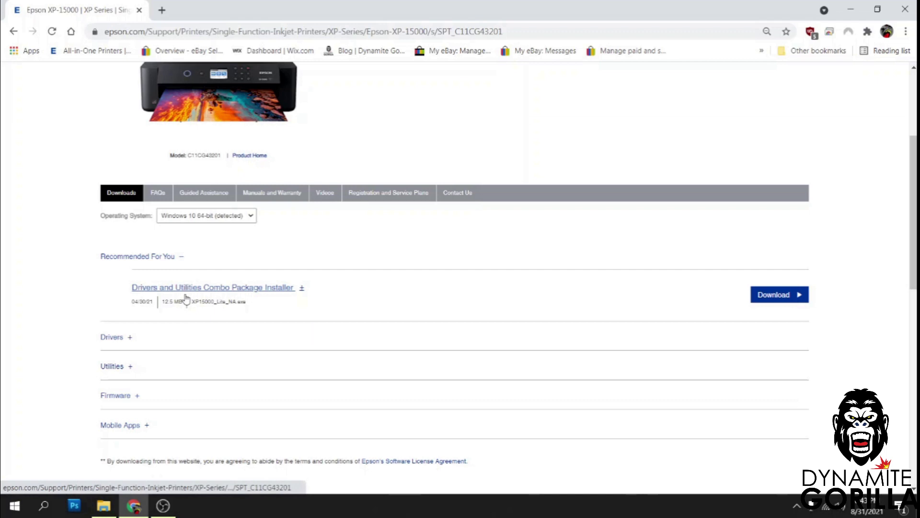
pyautogui.scroll(-2, 186, 296)
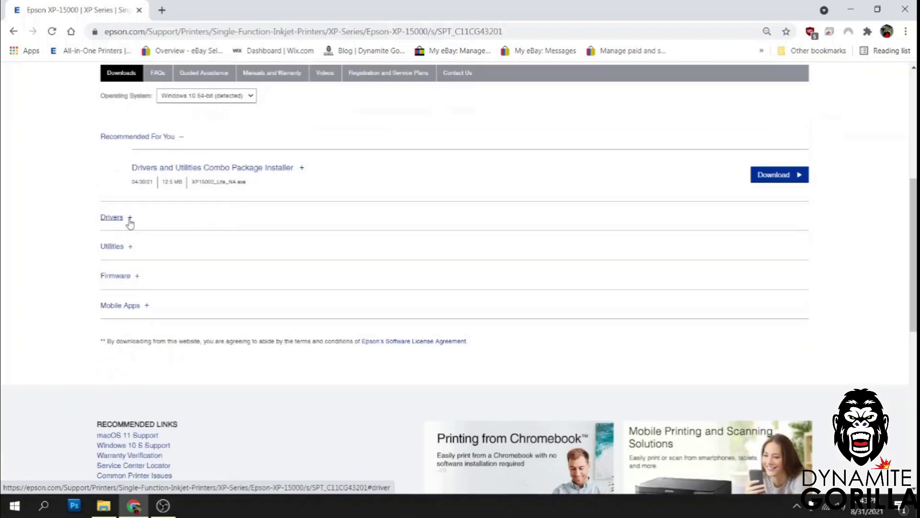
pyautogui.click(121, 220)
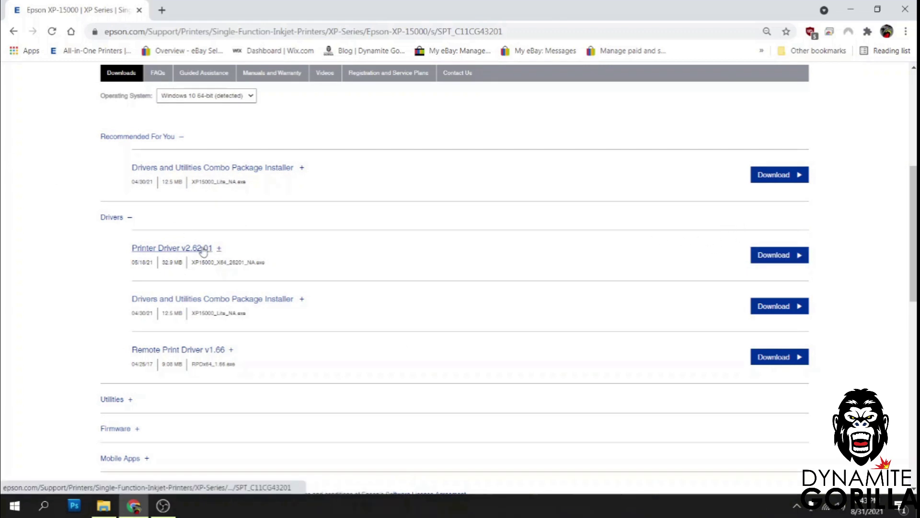
pyautogui.click(774, 257)
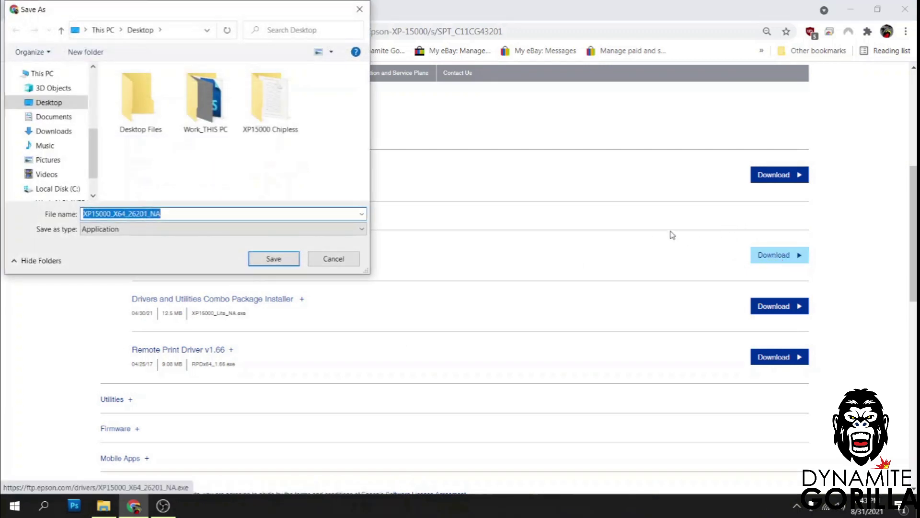
pyautogui.click(76, 102)
pyautogui.click(262, 258)
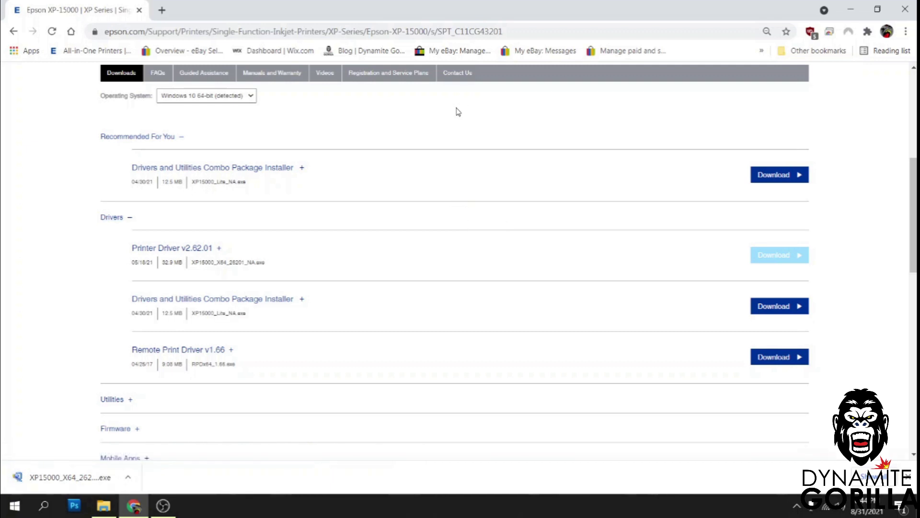
pyautogui.press('super+d')
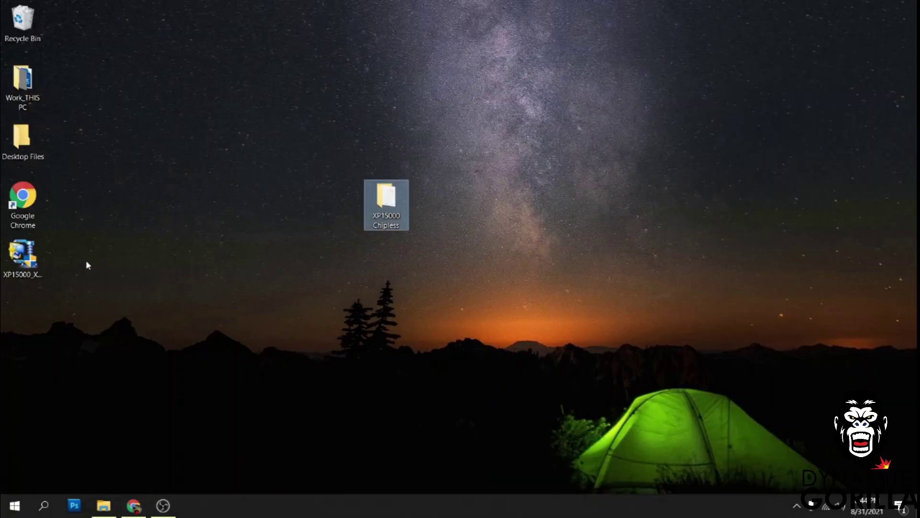
# Run the XP-15000 driver installer, confirming the printer model, language and licence agreement.
pyautogui.moveTo(22, 256); pyautogui.dragTo(294, 311)
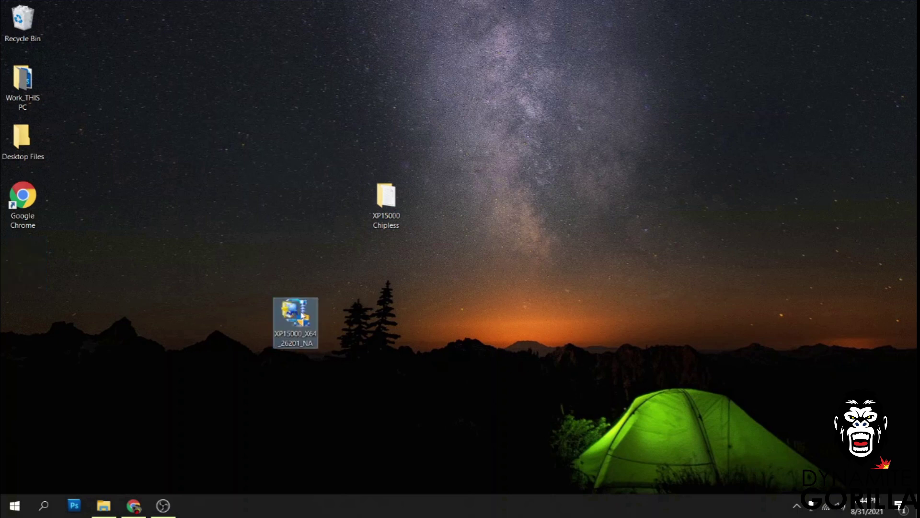
pyautogui.doubleClick(295, 314)
pyautogui.click(420, 329)
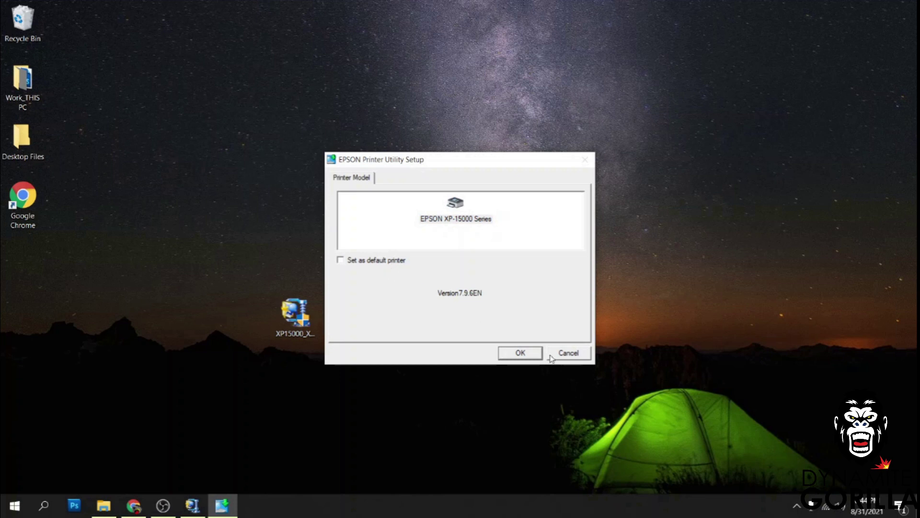
pyautogui.click(525, 357)
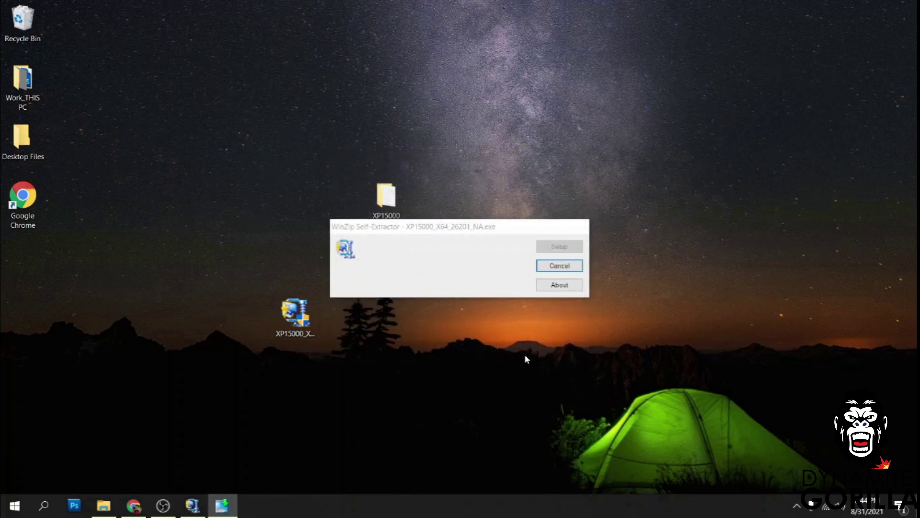
pyautogui.click(501, 308)
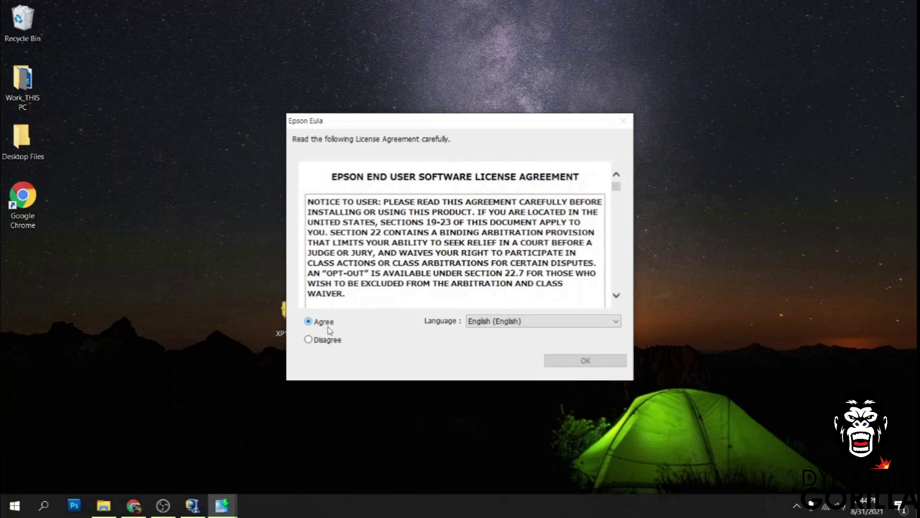
pyautogui.click(549, 359)
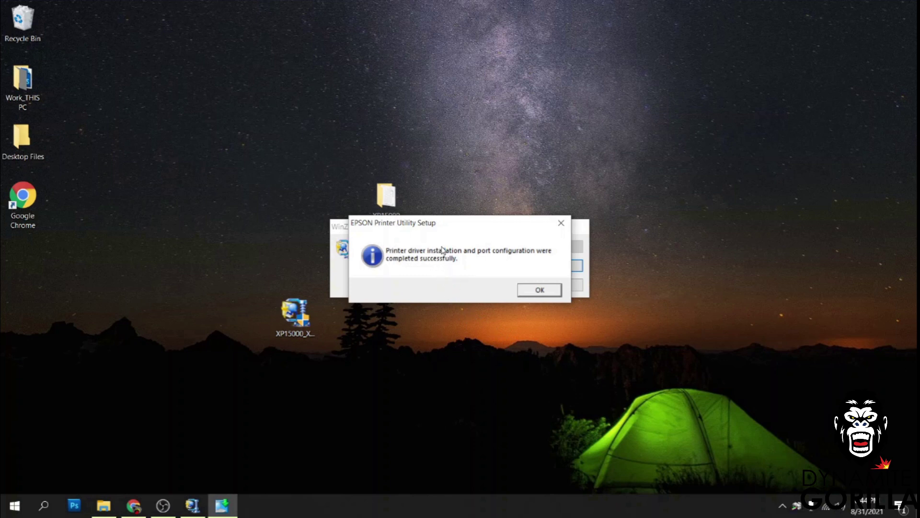
# Dismiss the installation success message and return the installer icon to the desktop's left edge.
pyautogui.moveTo(435, 228); pyautogui.dragTo(509, 277)
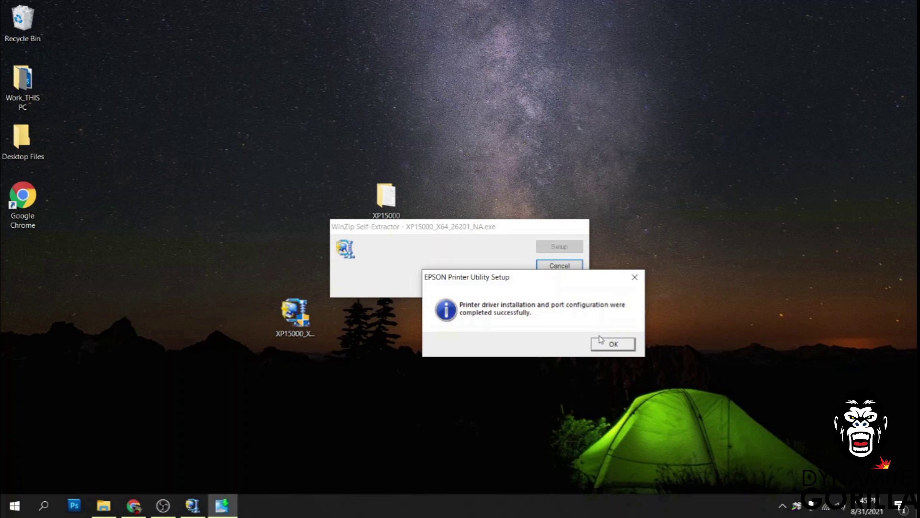
pyautogui.click(612, 344)
pyautogui.moveTo(306, 319); pyautogui.dragTo(80, 318)
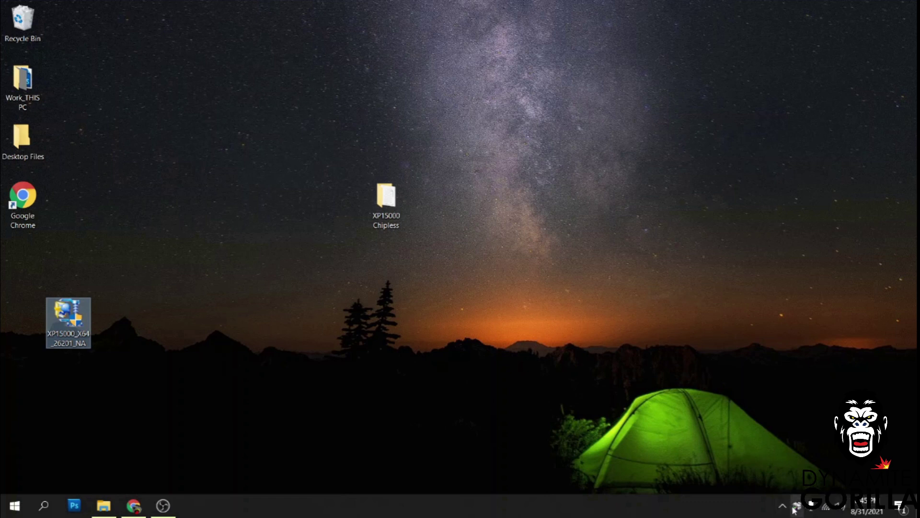
pyautogui.click(783, 506)
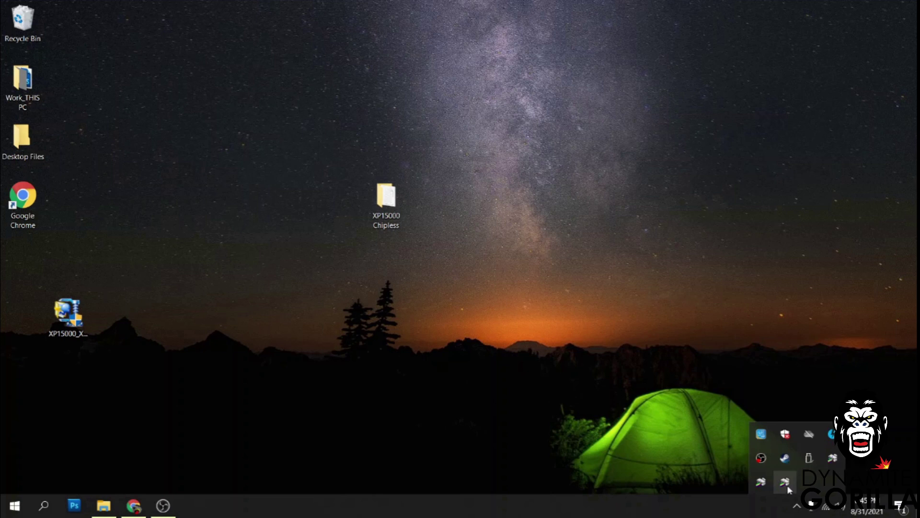
# In Epson printer settings, choose Legal (8.5 x 14 in), Landscape and Premium Presentation Paper Matte.
pyautogui.rightClick(785, 484)
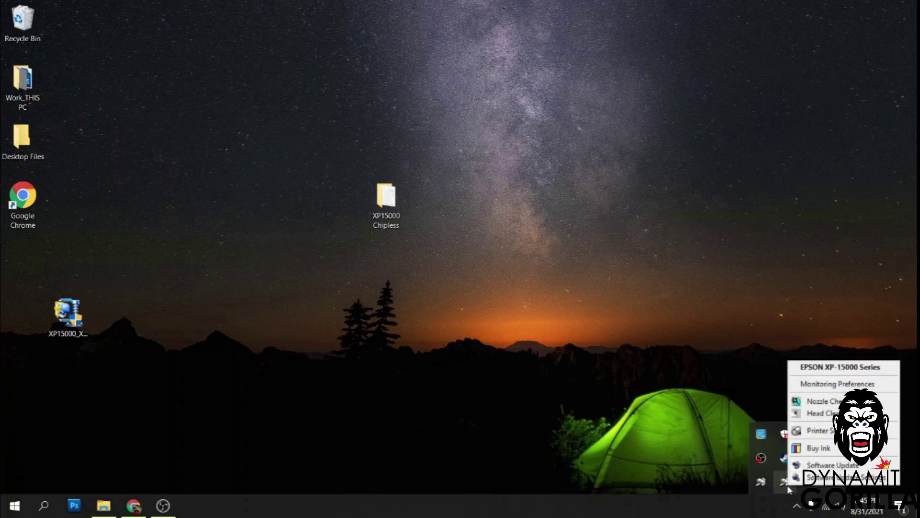
pyautogui.click(813, 430)
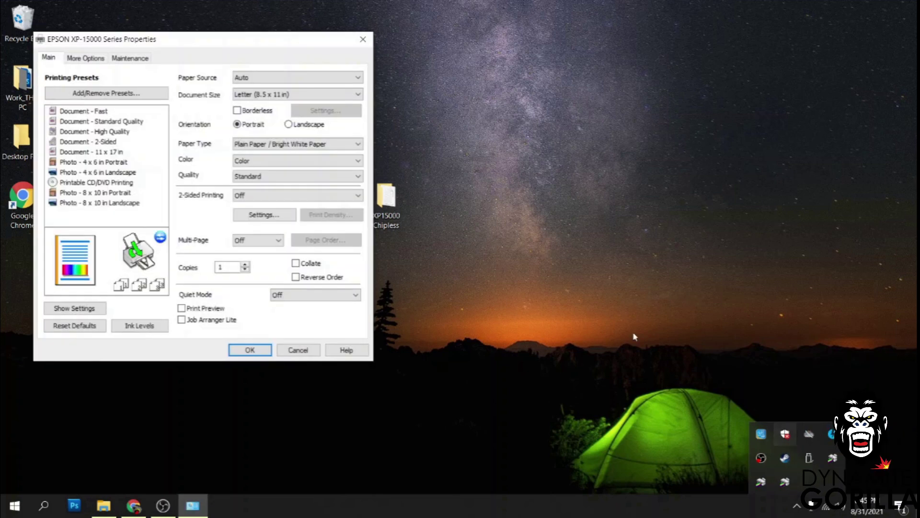
pyautogui.moveTo(110, 42); pyautogui.dragTo(382, 79)
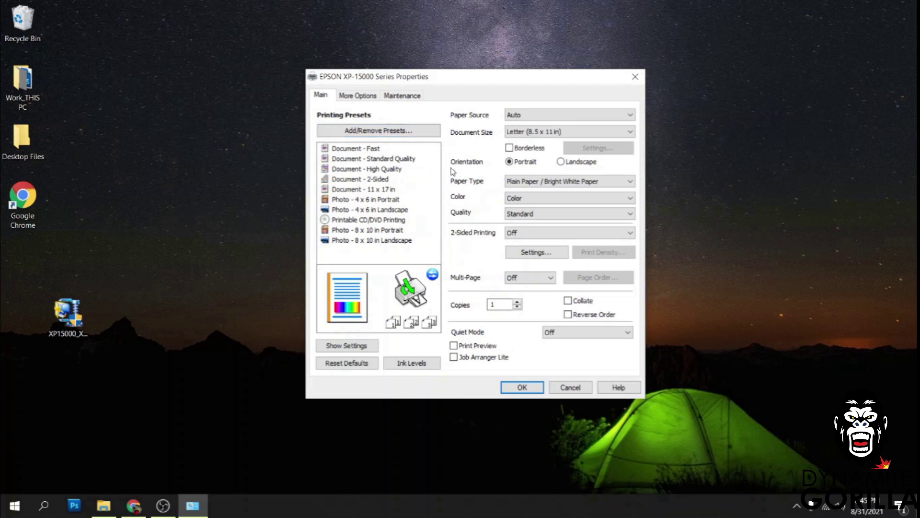
pyautogui.click(527, 134)
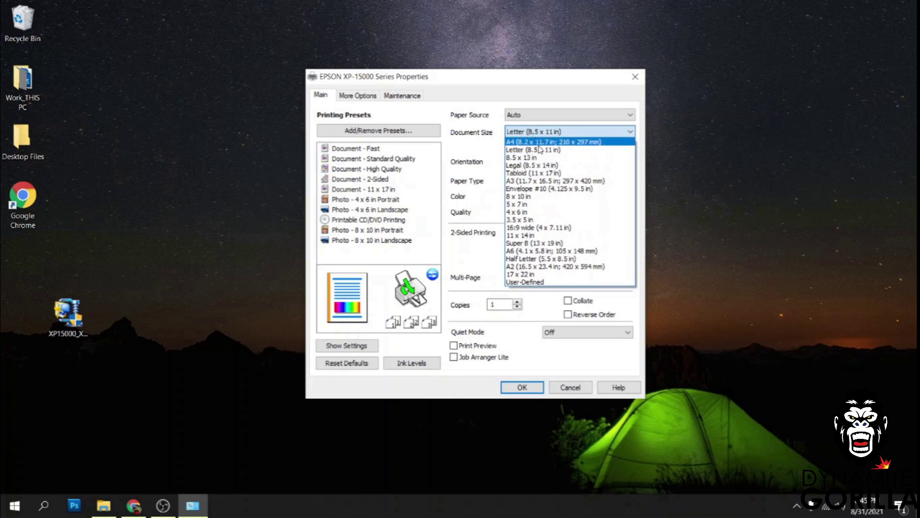
pyautogui.click(535, 164)
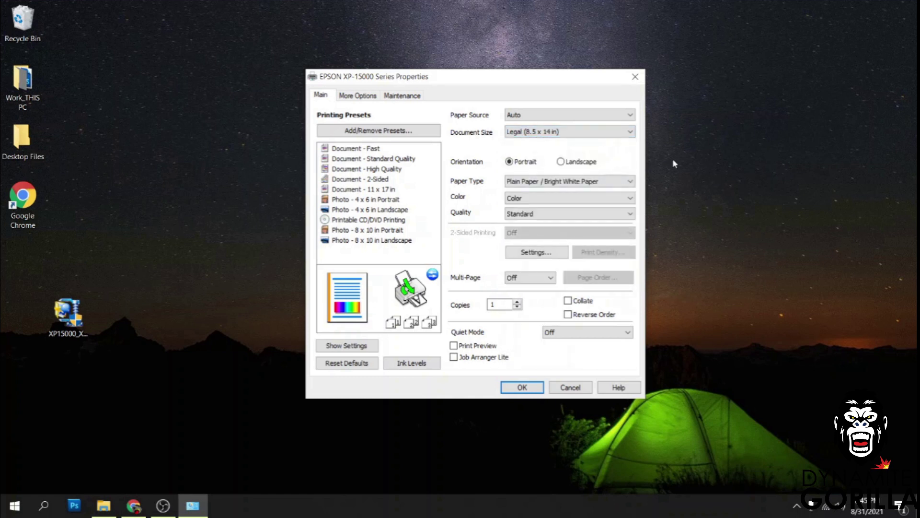
pyautogui.click(561, 163)
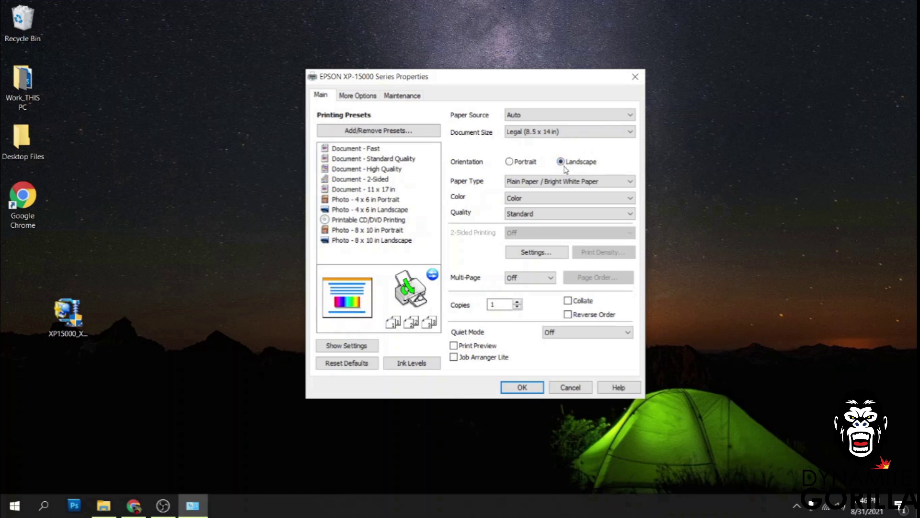
pyautogui.click(591, 183)
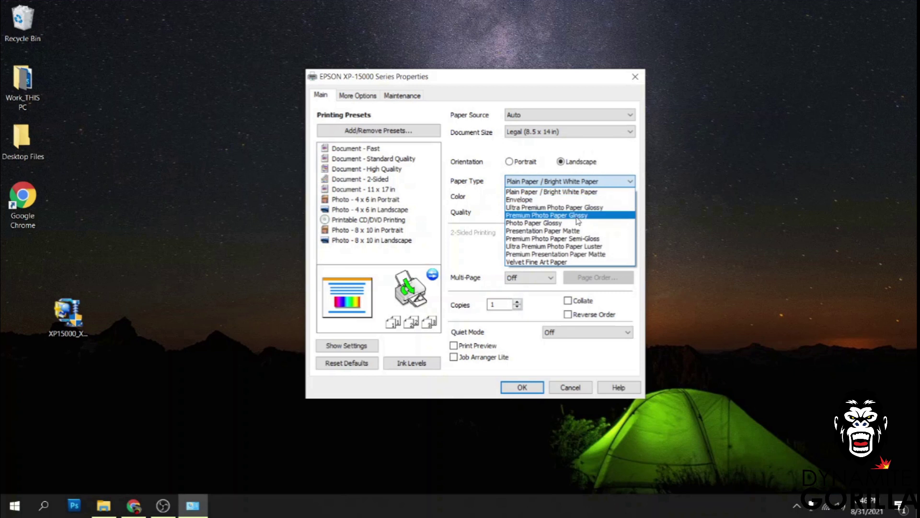
pyautogui.click(568, 254)
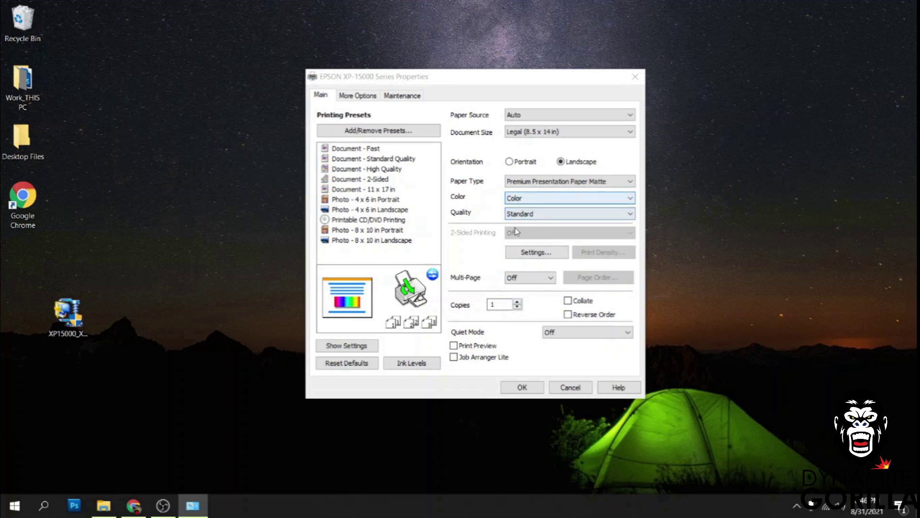
# On More Options, turn off high speed, enable Mirror Image, and pick Custom color correction's Advanced settings.
pyautogui.click(357, 96)
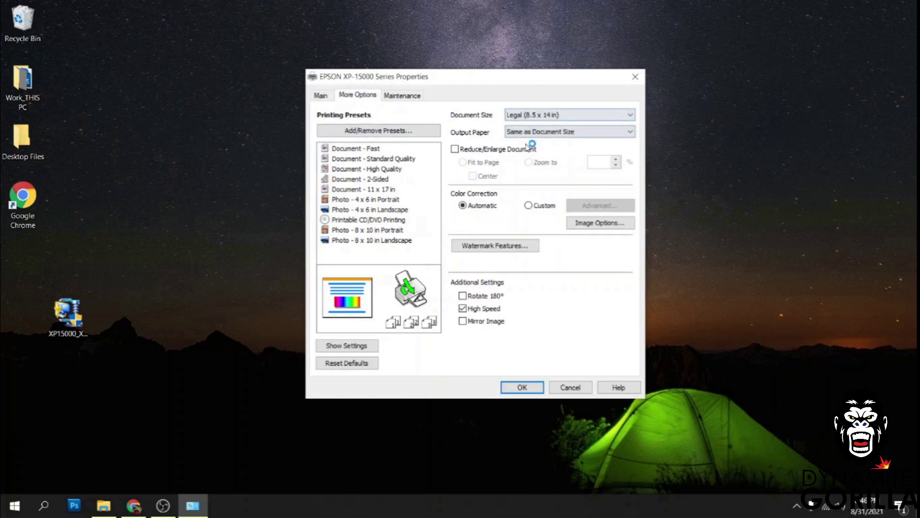
pyautogui.click(463, 321)
pyautogui.click(463, 308)
pyautogui.click(531, 207)
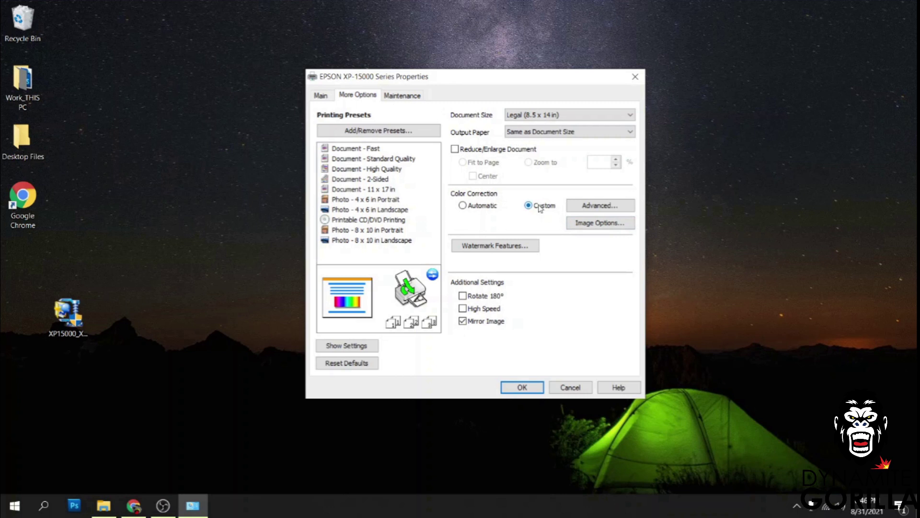
pyautogui.click(599, 206)
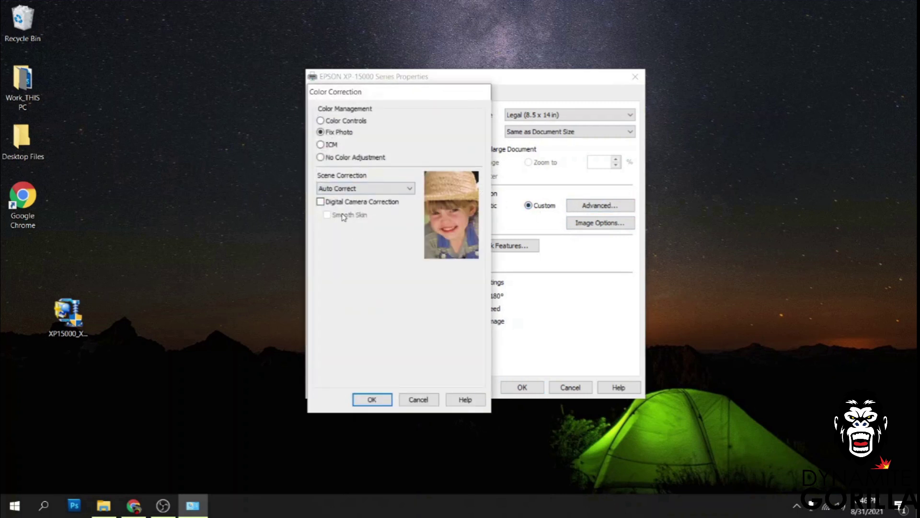
# Use slide-bar Color Controls in EPSON Vivid mode with Cyan 2, Magenta -20, Yellow -15, and confirm.
pyautogui.click(321, 121)
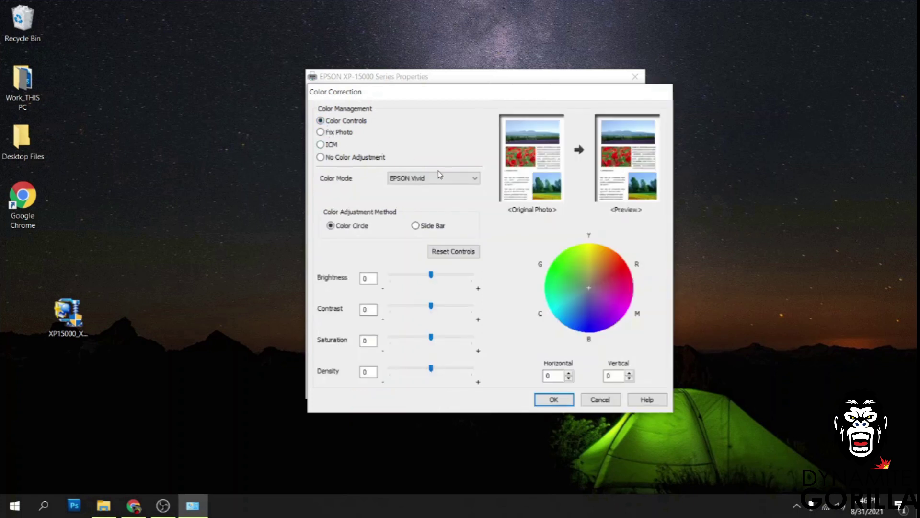
pyautogui.click(422, 225)
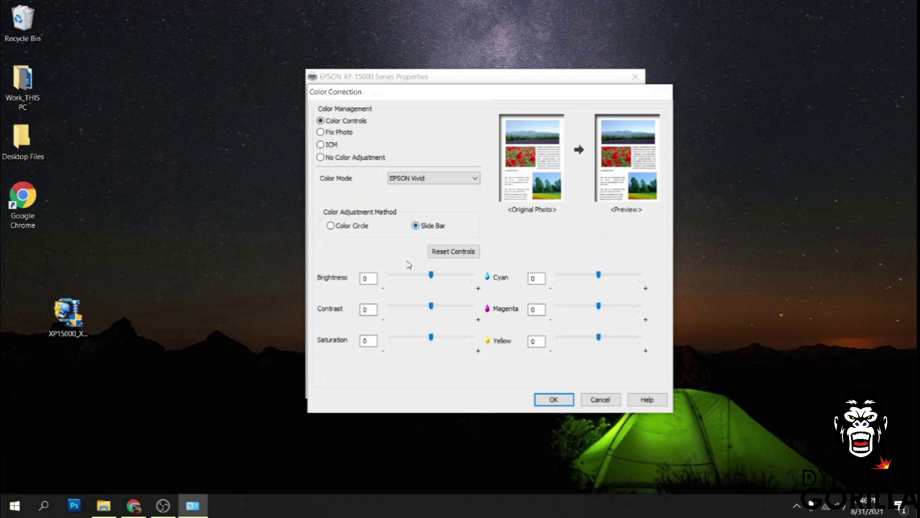
pyautogui.click(438, 184)
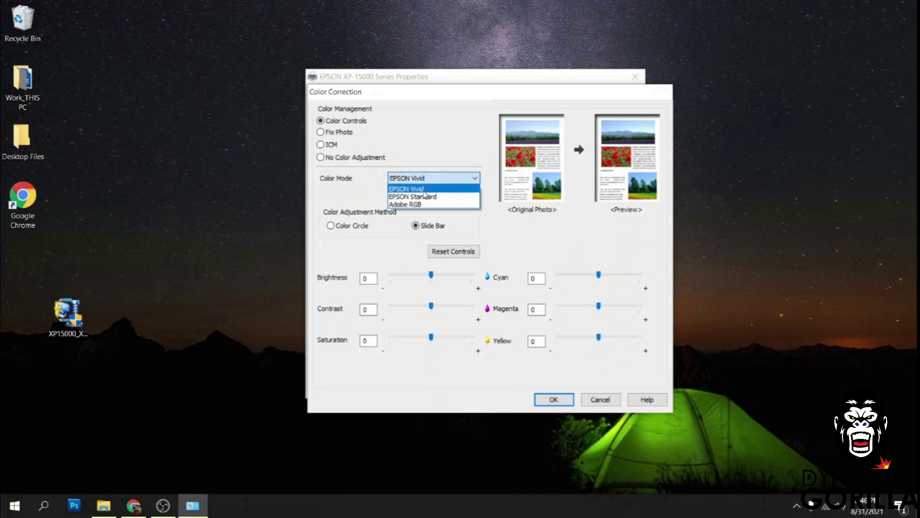
pyautogui.click(424, 190)
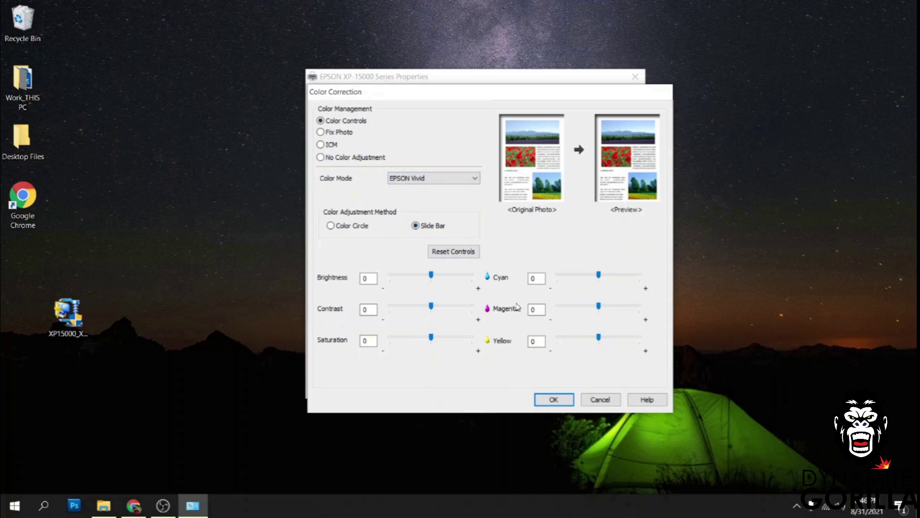
pyautogui.doubleClick(533, 278)
pyautogui.write('2')
pyautogui.doubleClick(536, 309)
pyautogui.write('-20')
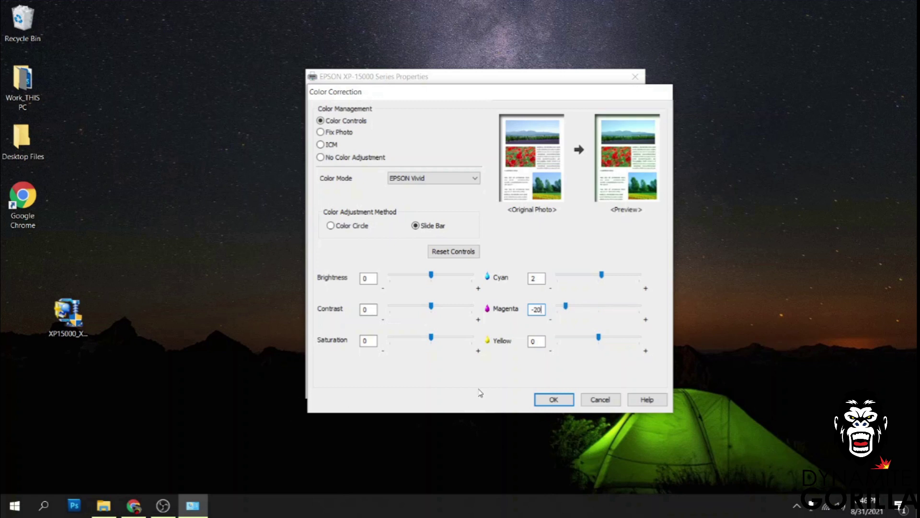
pyautogui.doubleClick(531, 343)
pyautogui.write('-15')
pyautogui.click(554, 401)
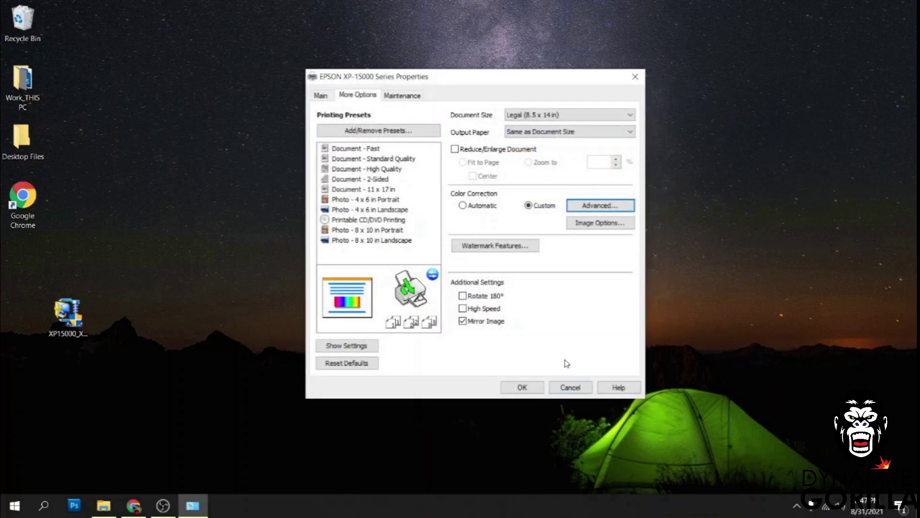
# Save a red-icon preset named 'Asub 120 Epson Vivid', select it, and close printer properties with OK.
pyautogui.click(370, 132)
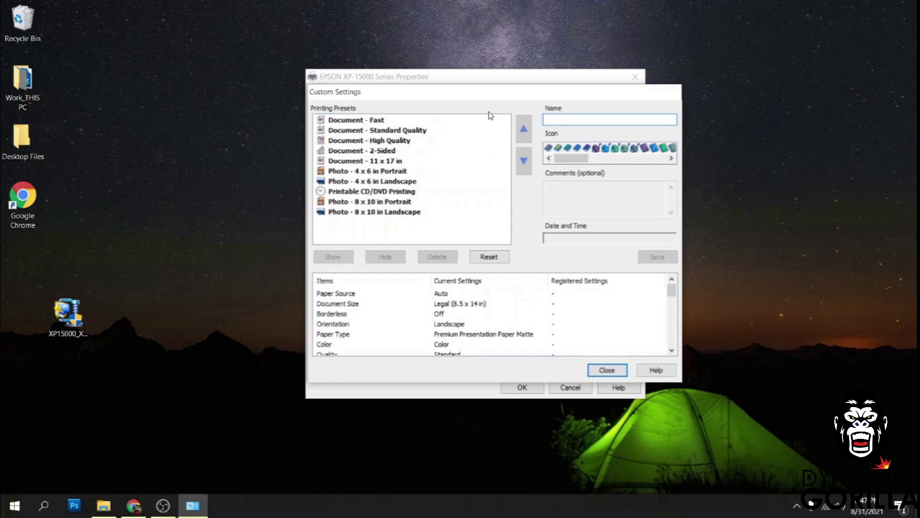
pyautogui.write('Asub 120')
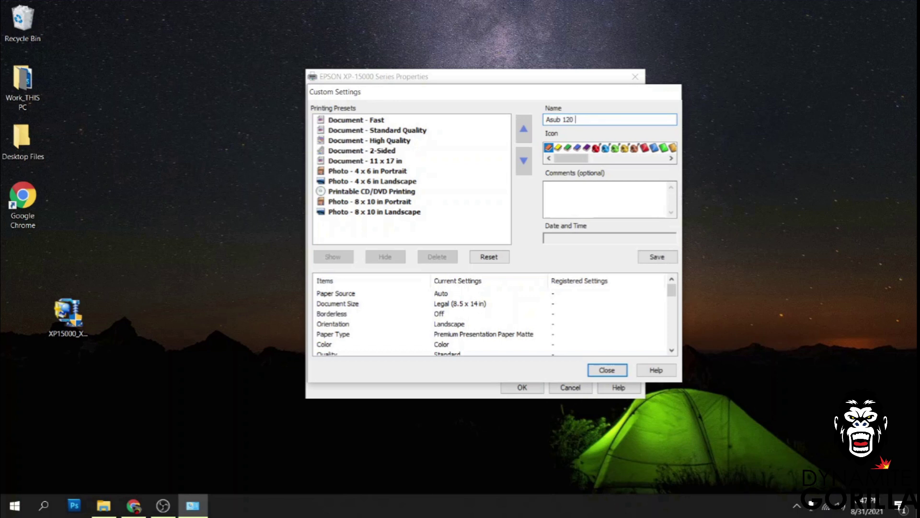
pyautogui.write(' E')
pyautogui.click(596, 148)
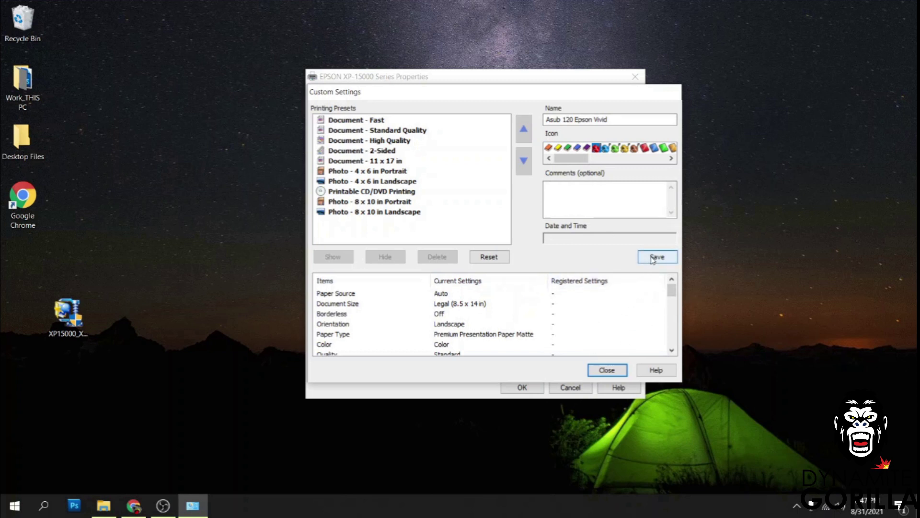
pyautogui.click(653, 259)
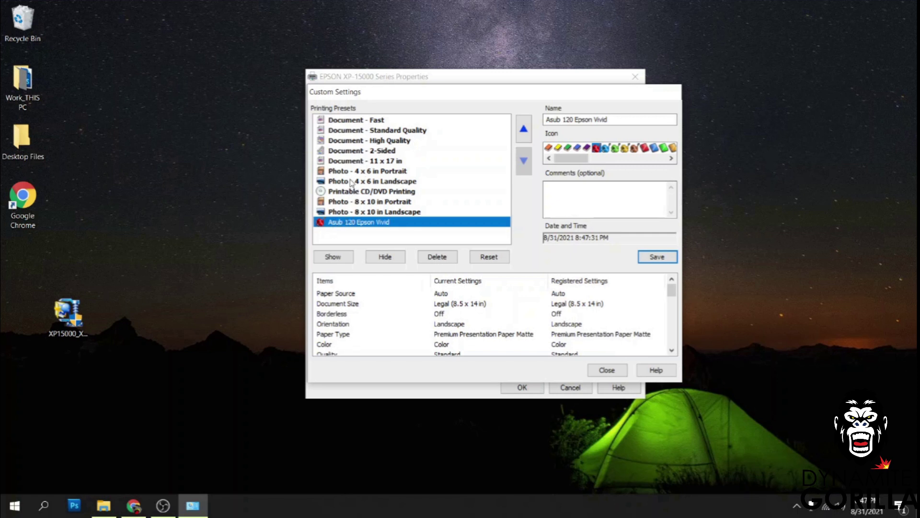
pyautogui.click(607, 371)
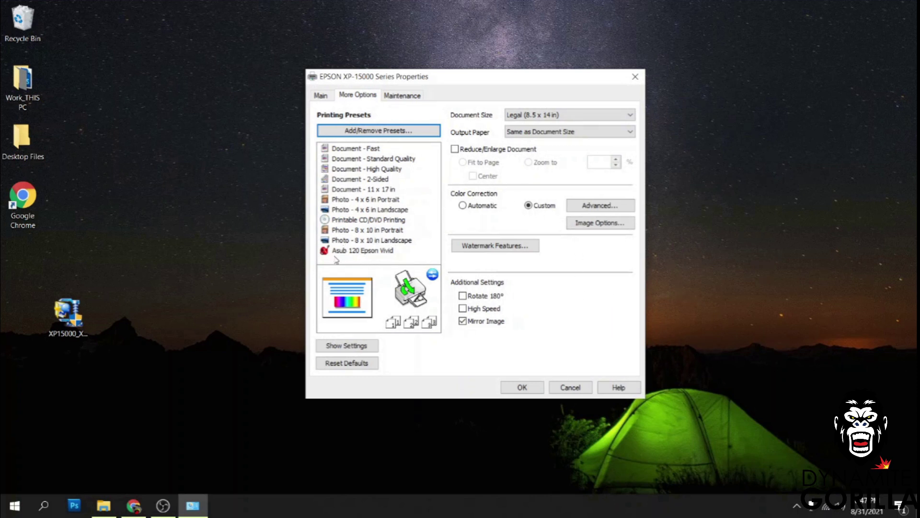
pyautogui.click(361, 251)
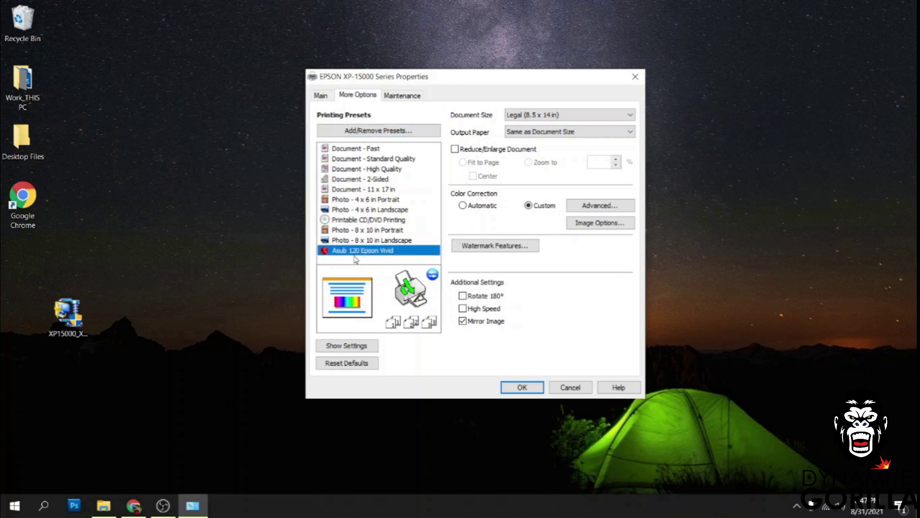
pyautogui.click(535, 390)
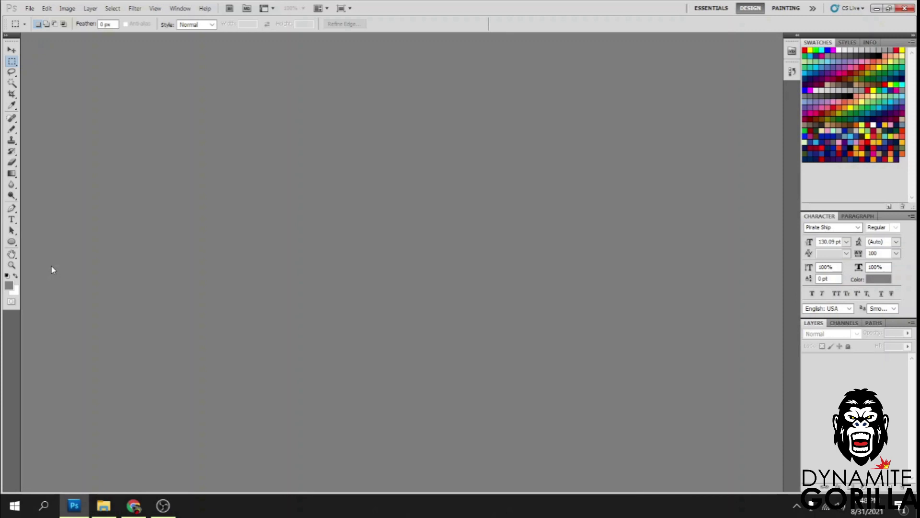
# Open Purgexp15000.psd in Photoshop and bring up its Print dialog.
pyautogui.hotkey('ctrl', 'o')
pyautogui.scroll(-3, 456, 211)
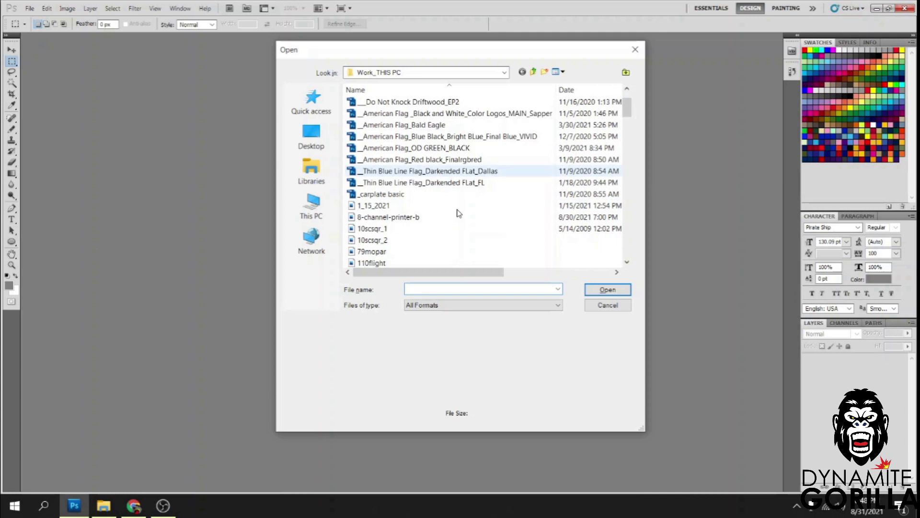
pyautogui.click(432, 184)
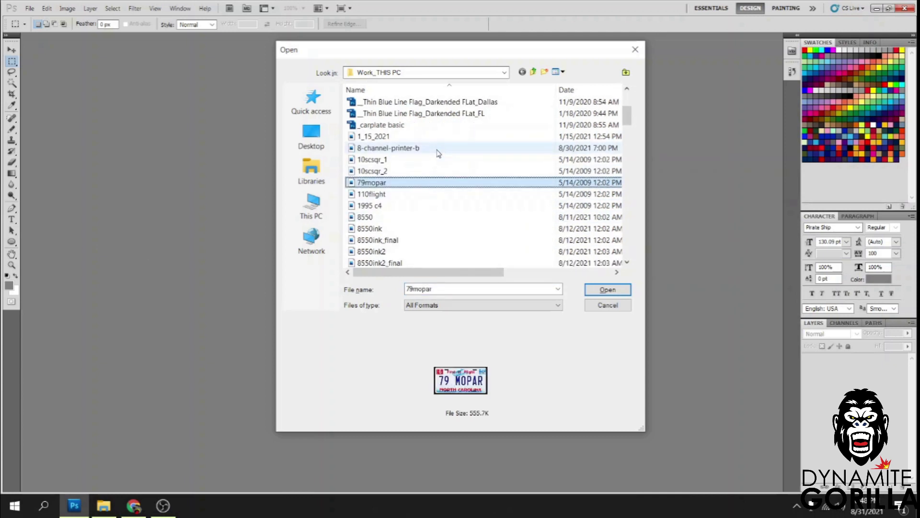
pyautogui.write('purge legal')
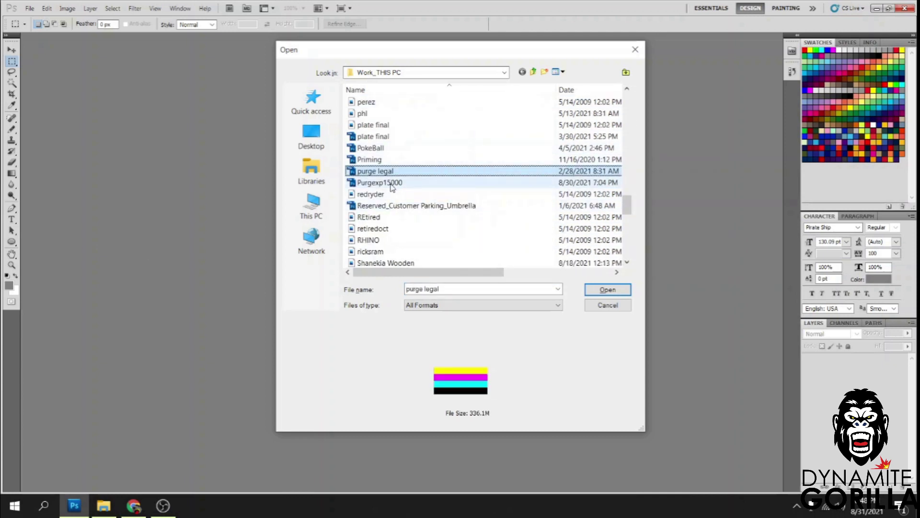
pyautogui.press('Down')
pyautogui.click(608, 290)
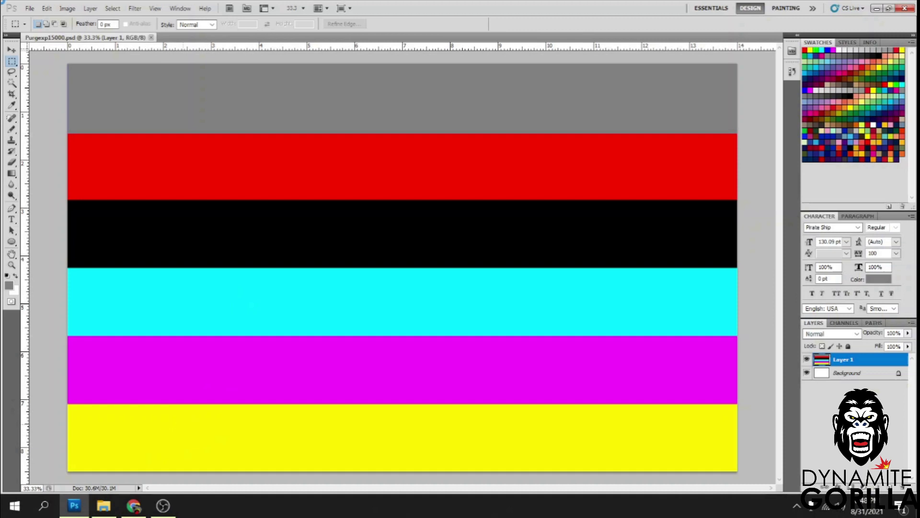
pyautogui.hotkey('ctrl', 'p')
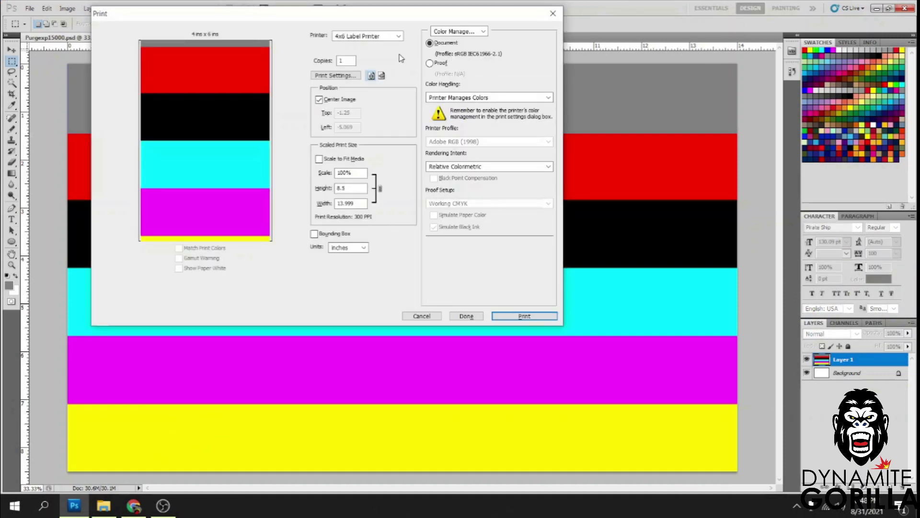
# Select EPSON XP-15000 Series, apply the Asub 120 Epson Vivid preset in Print Settings, and print.
pyautogui.click(386, 36)
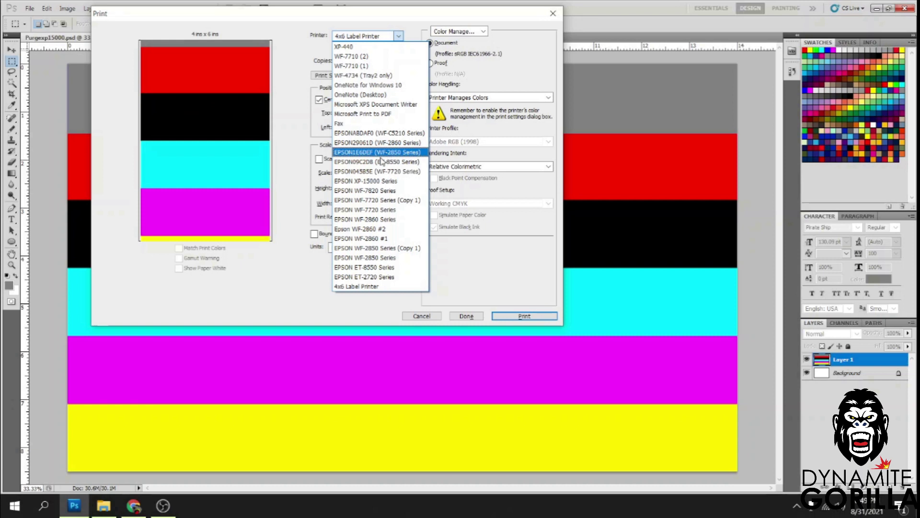
pyautogui.click(378, 181)
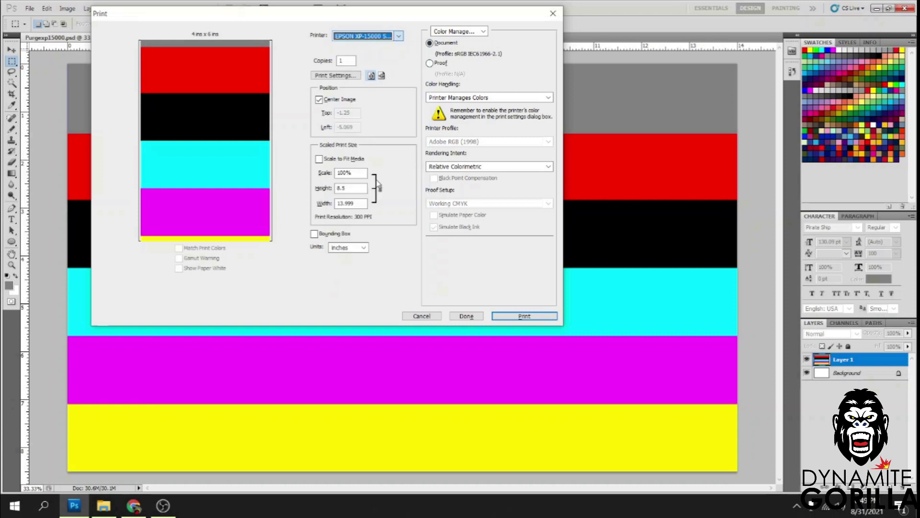
pyautogui.click(342, 77)
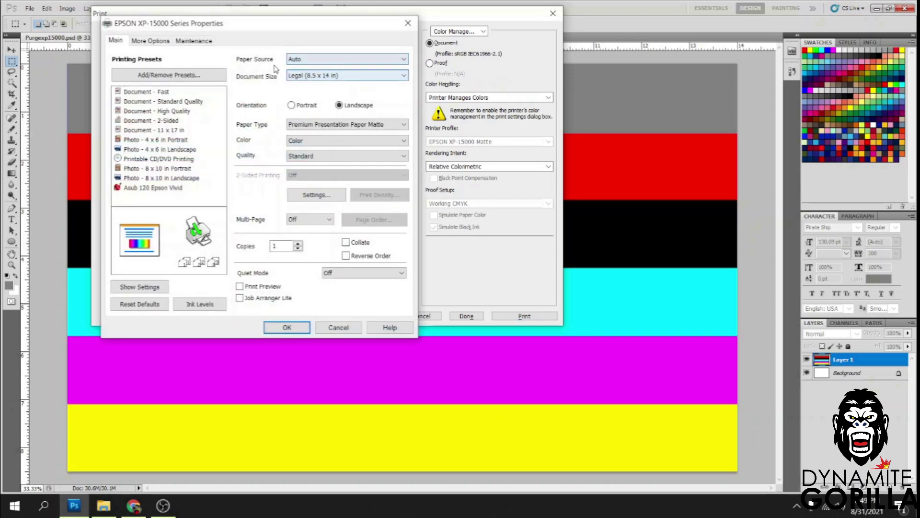
pyautogui.click(139, 190)
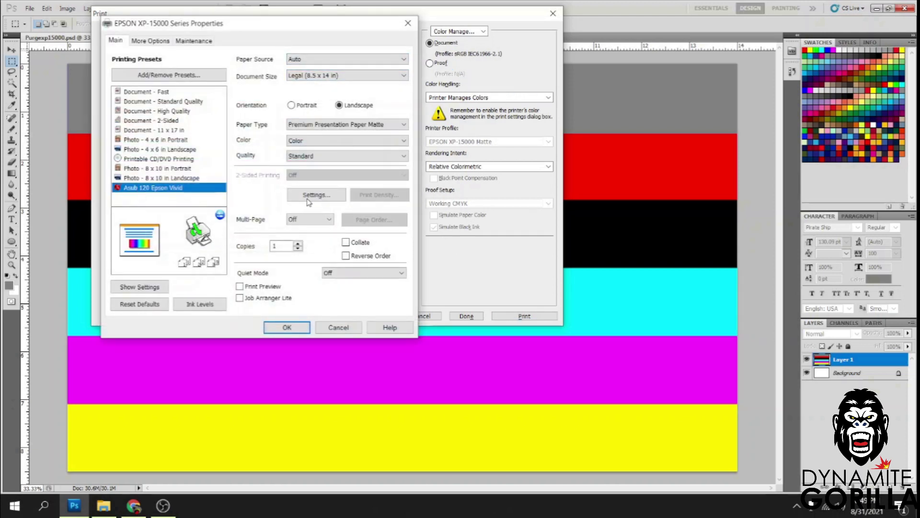
pyautogui.click(285, 331)
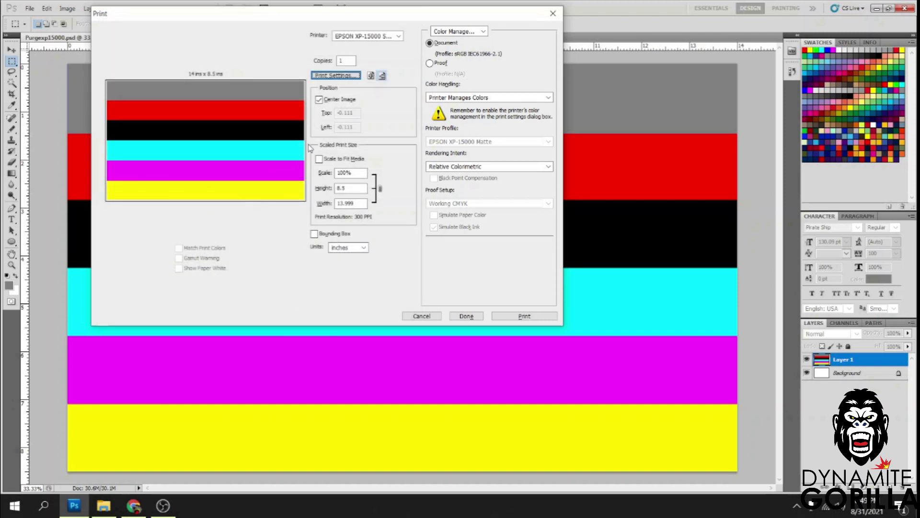
pyautogui.click(524, 316)
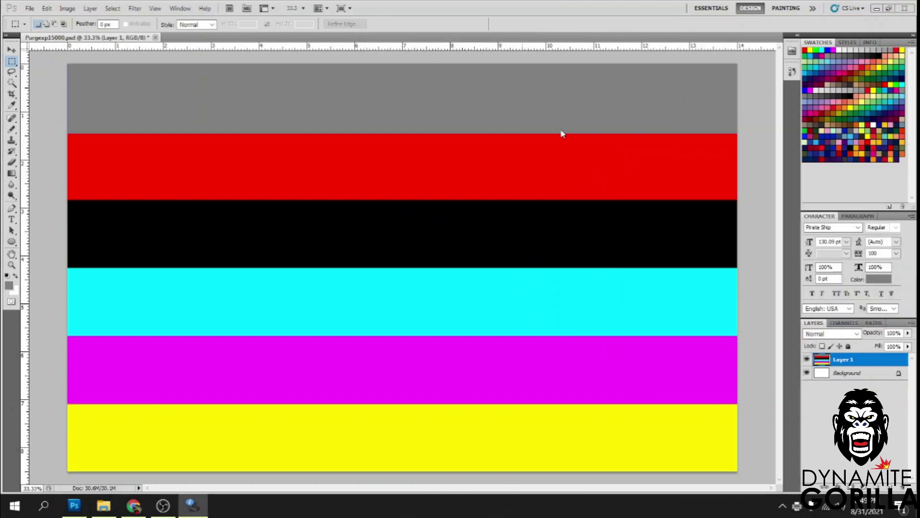
# Hide Layer 1's colour bars to reveal the colour chart.
pyautogui.click(29, 8)
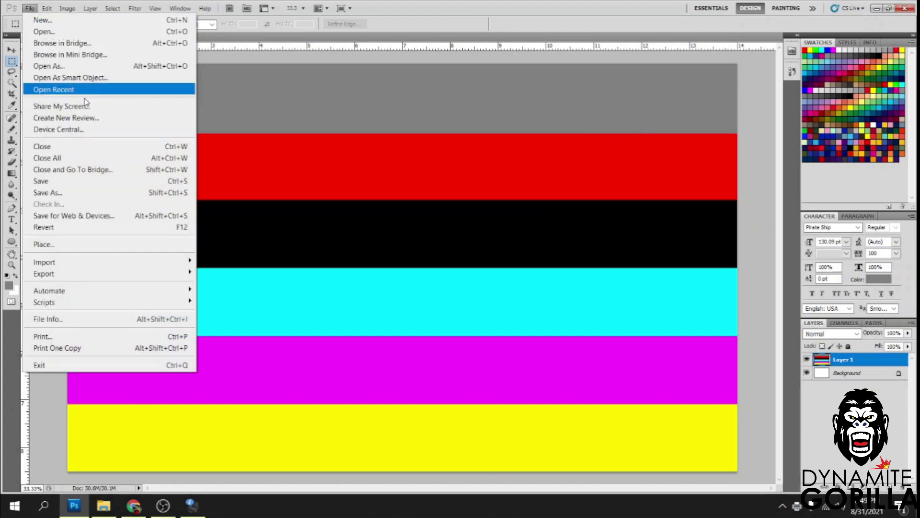
pyautogui.click(111, 340)
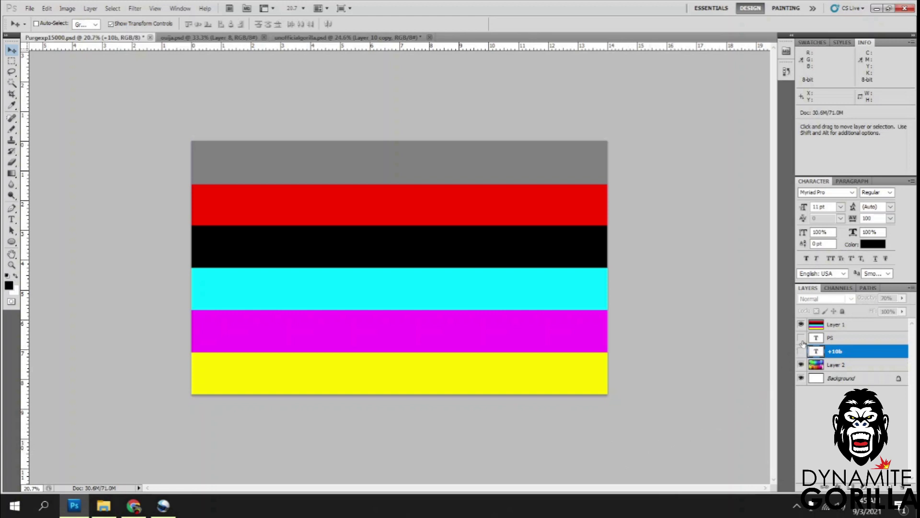
pyautogui.click(802, 325)
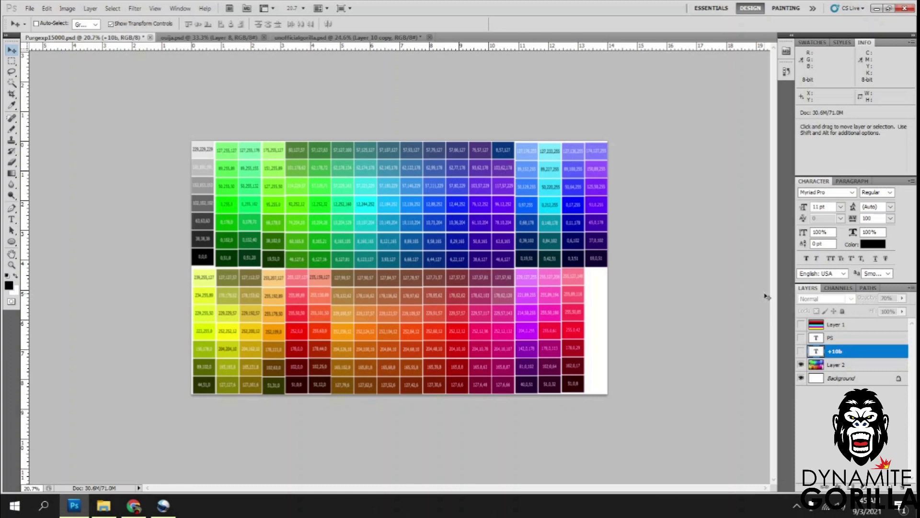
# Print the colour chart on the XP-15000 with the Asub 120 Epson Vivid preset.
pyautogui.hotkey('ctrl', 'p')
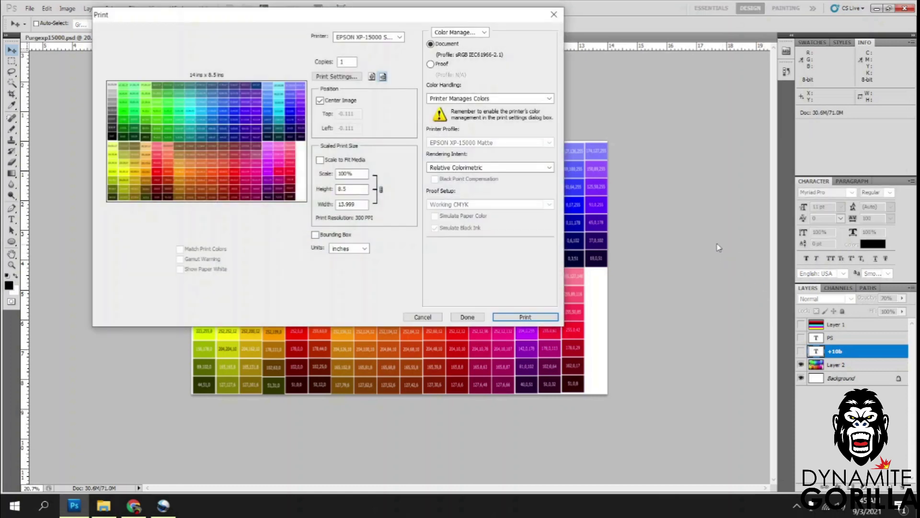
pyautogui.moveTo(417, 16); pyautogui.dragTo(600, 240)
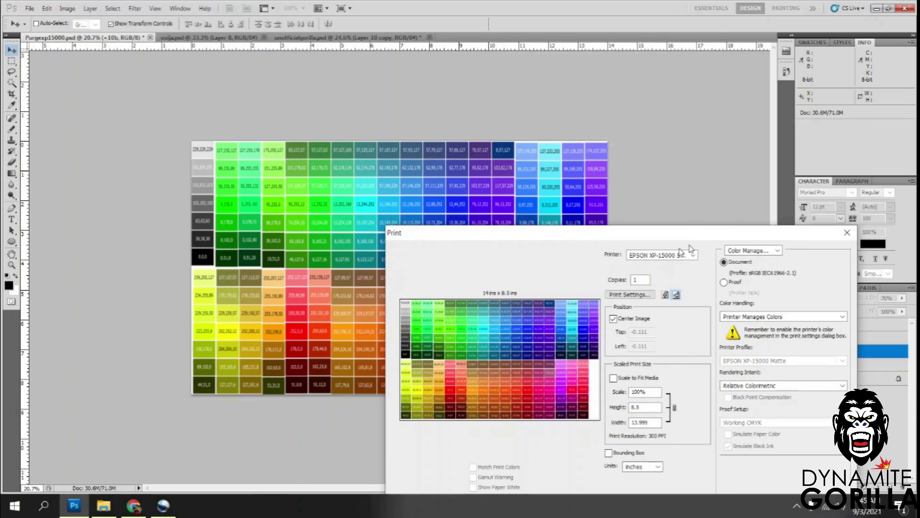
pyautogui.moveTo(544, 238); pyautogui.dragTo(535, 97)
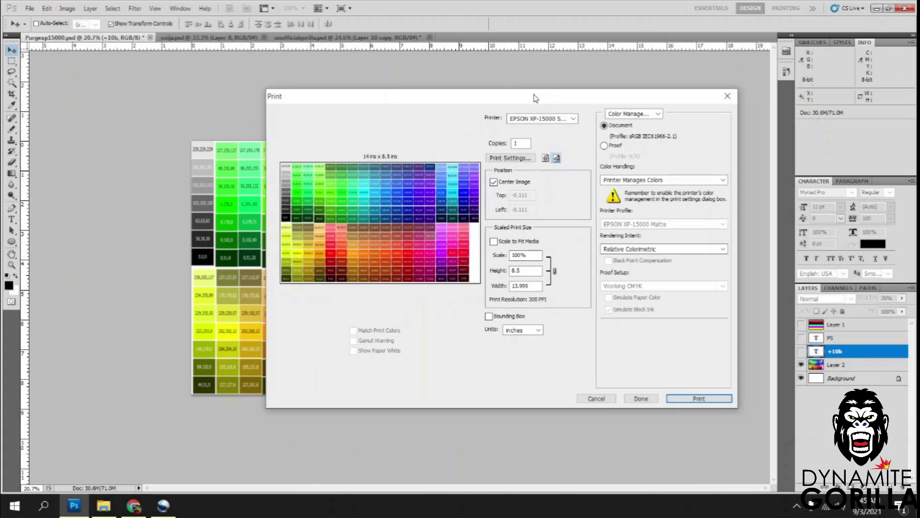
pyautogui.click(495, 158)
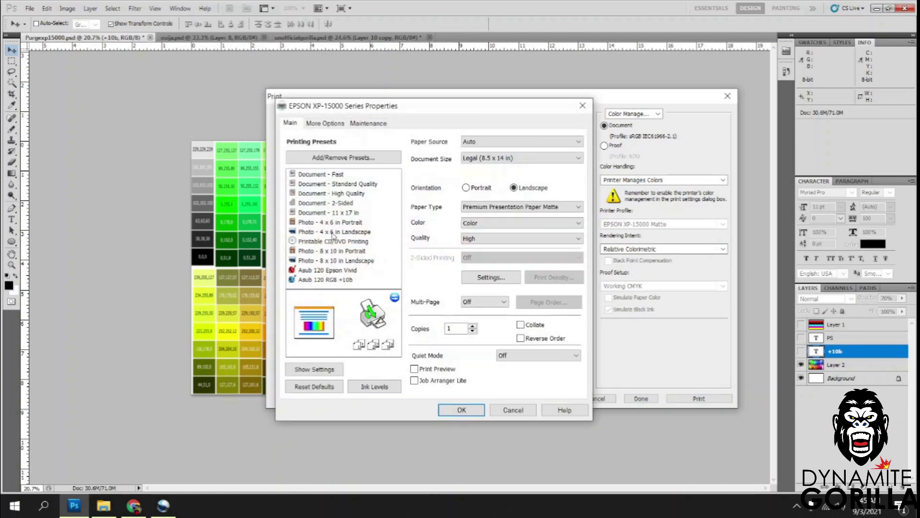
pyautogui.click(311, 272)
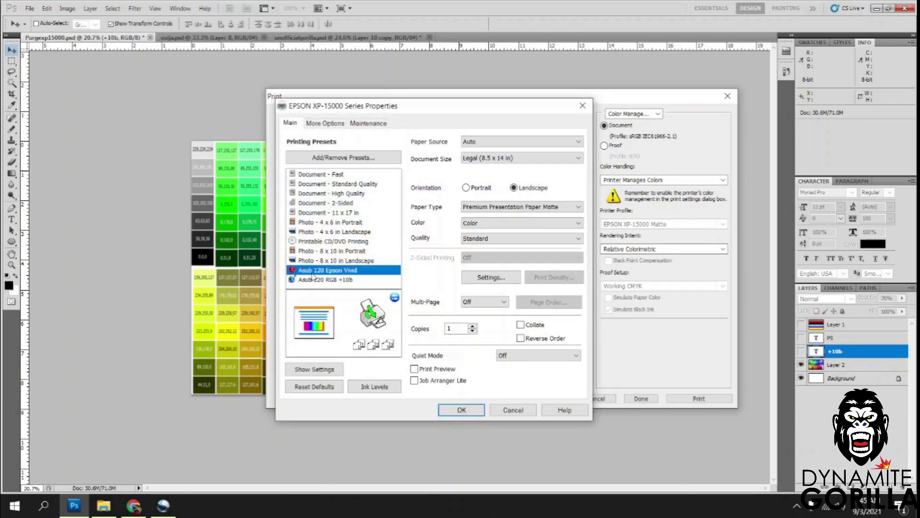
pyautogui.click(469, 409)
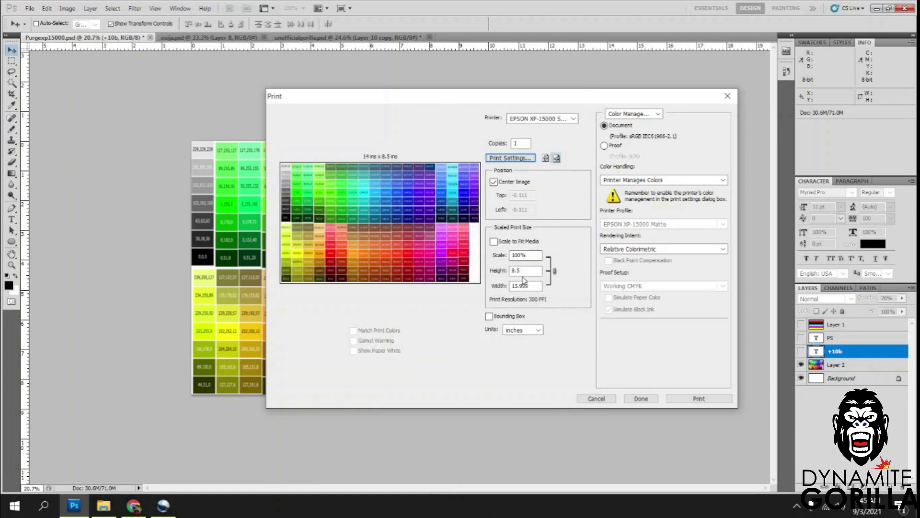
pyautogui.click(684, 398)
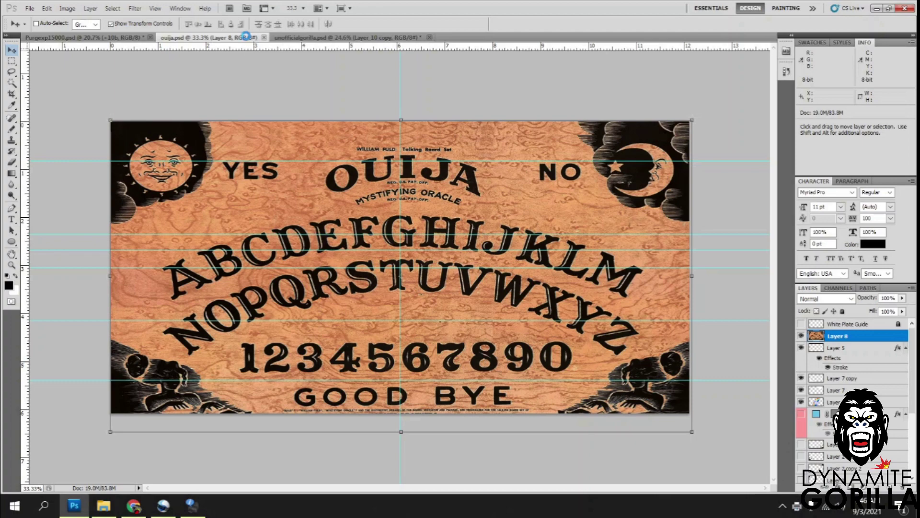
# Print ouija.psd with the current settings, then bring up the unofficialgorilla.psd sunset design.
pyautogui.hotkey('ctrl', 'p')
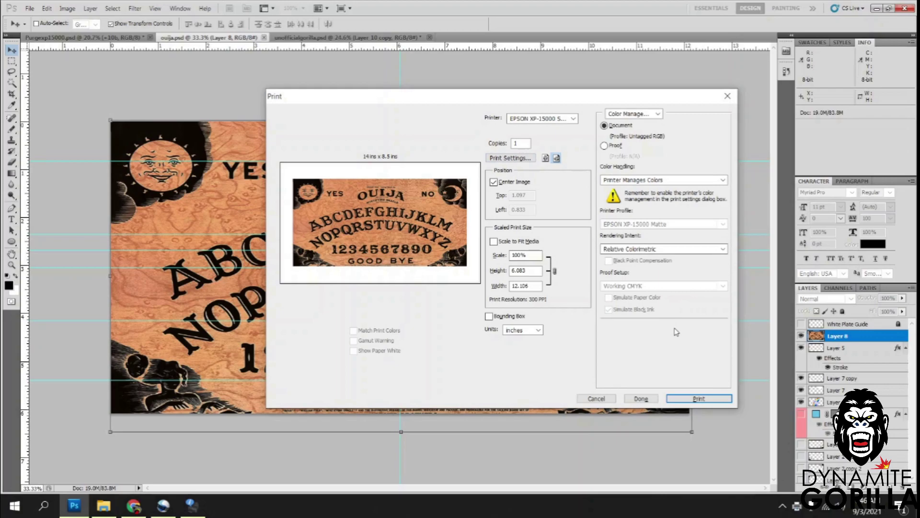
pyautogui.click(698, 399)
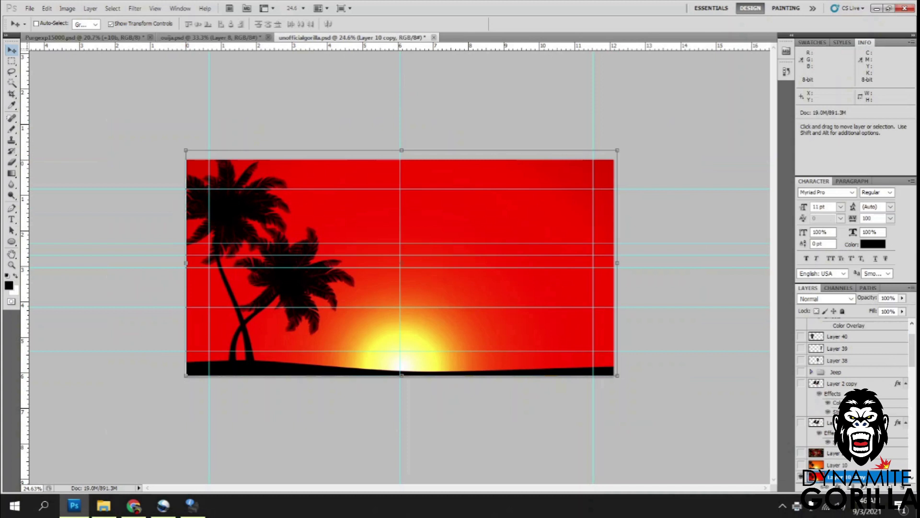
pyautogui.scroll(-2, 891, 350)
pyautogui.scroll(5, 811, 340)
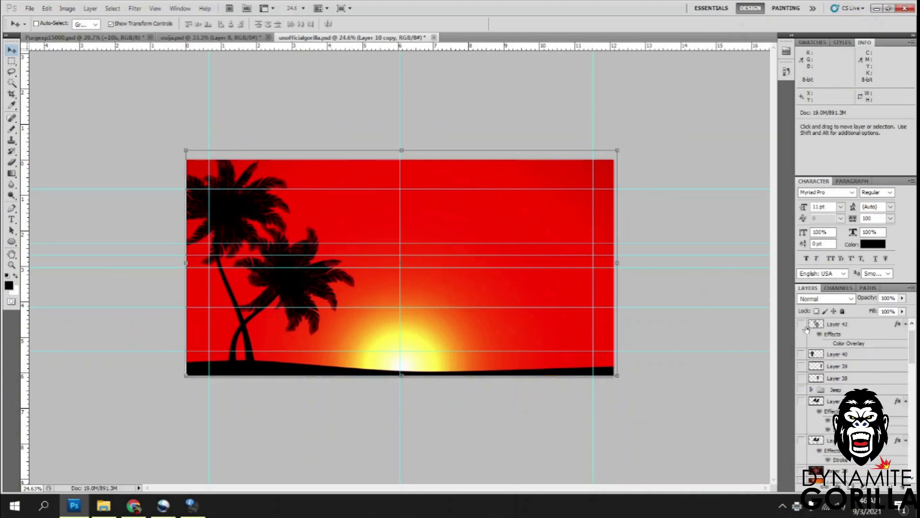
# Show the TB logo on Layer 42 and print unofficialgorilla.psd with the Asub 120 Epson Vivid preset.
pyautogui.click(801, 325)
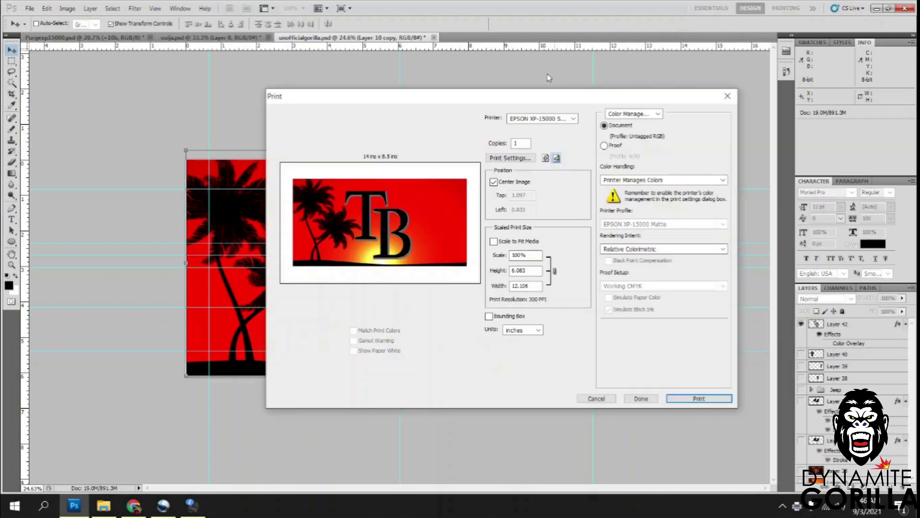
pyautogui.click(512, 158)
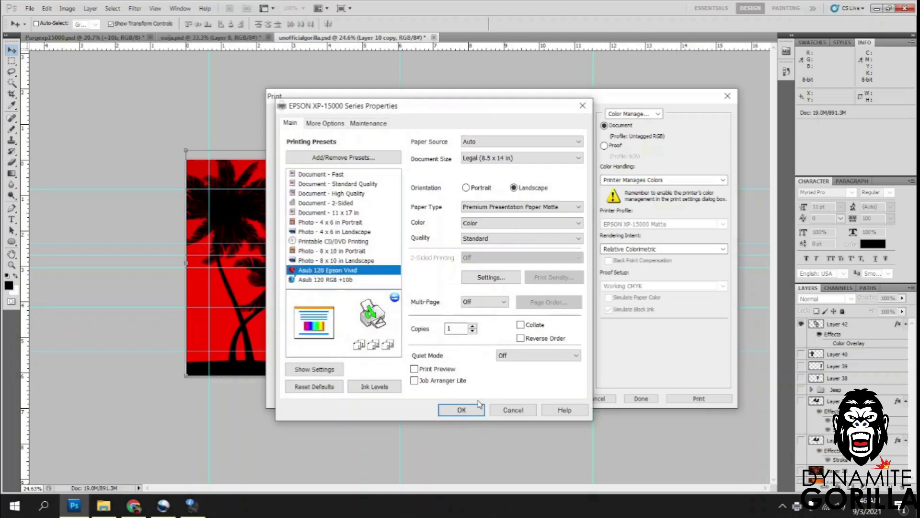
pyautogui.click(461, 410)
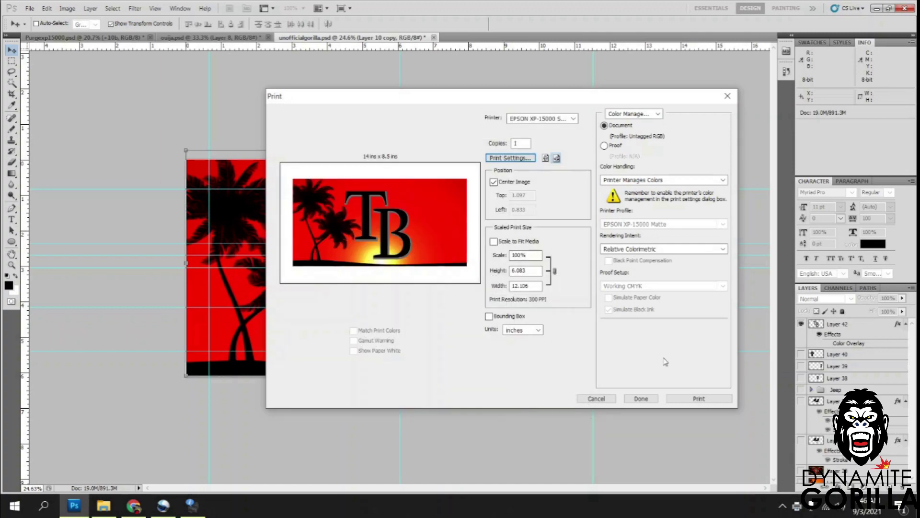
pyautogui.click(691, 400)
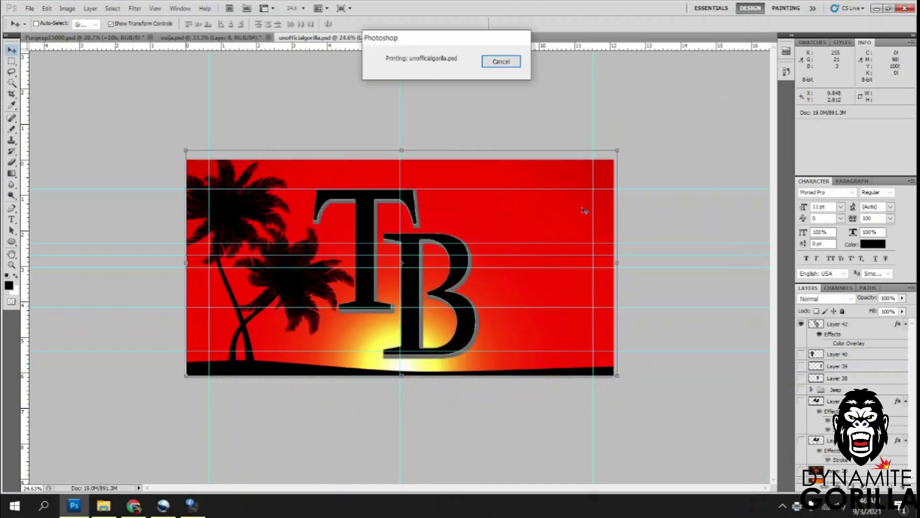